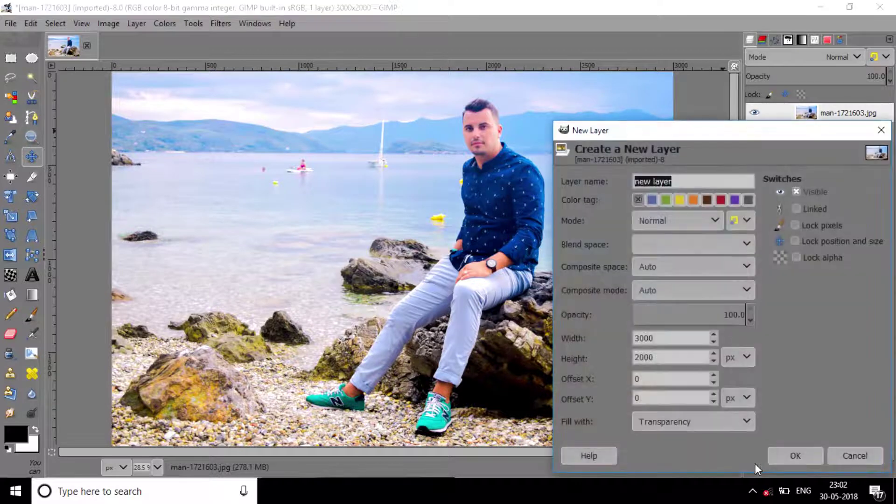
Add a 3000 x 2000 px transparent layer and make a rectangular selection around the man's head and torso.
left_click(785, 454)
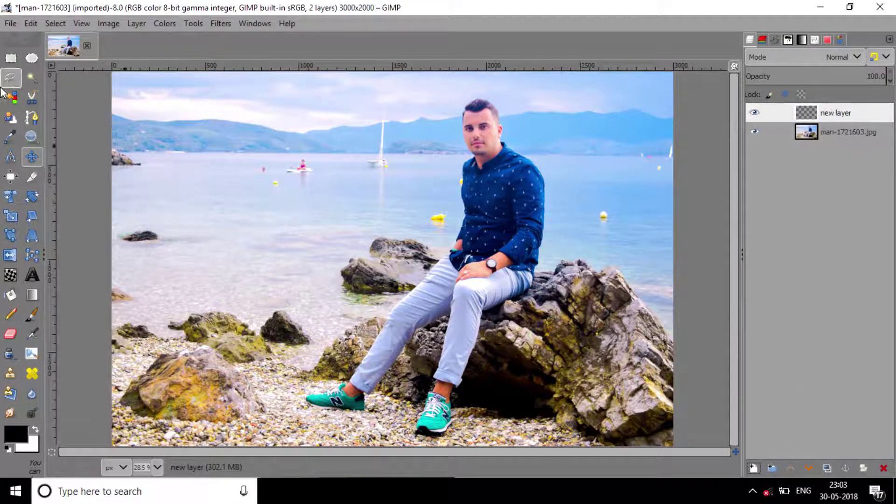
left_click(11, 61)
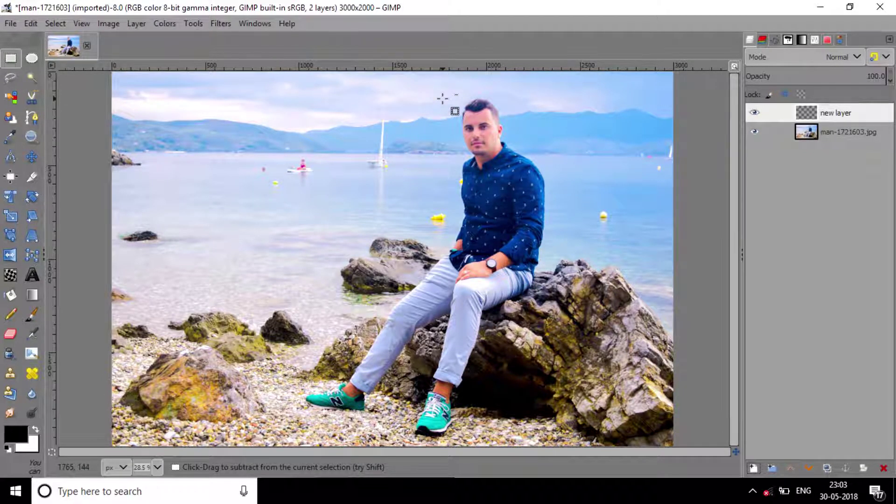
left_click_drag(425, 96, 562, 273)
left_click(483, 173)
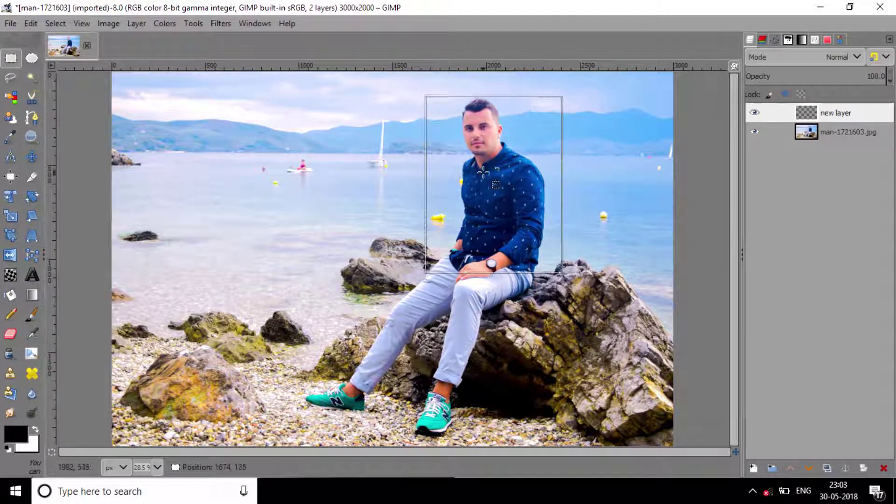
left_click_drag(483, 172, 480, 181)
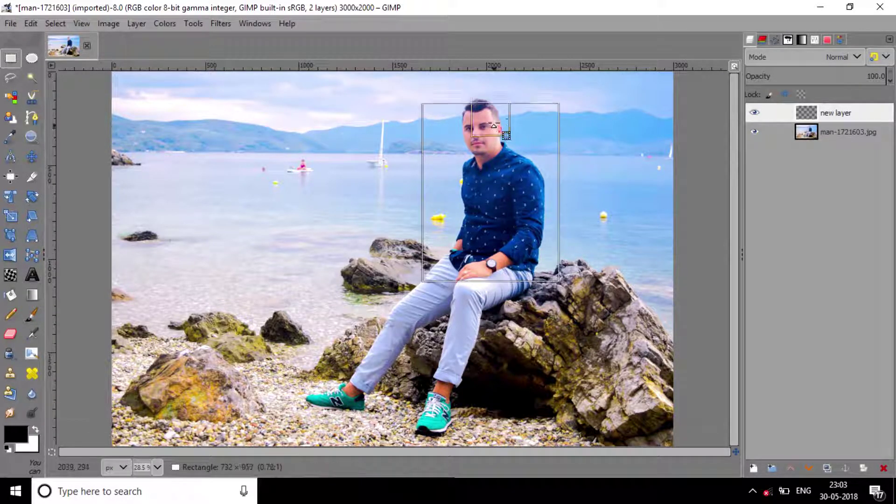
left_click_drag(493, 126, 494, 112)
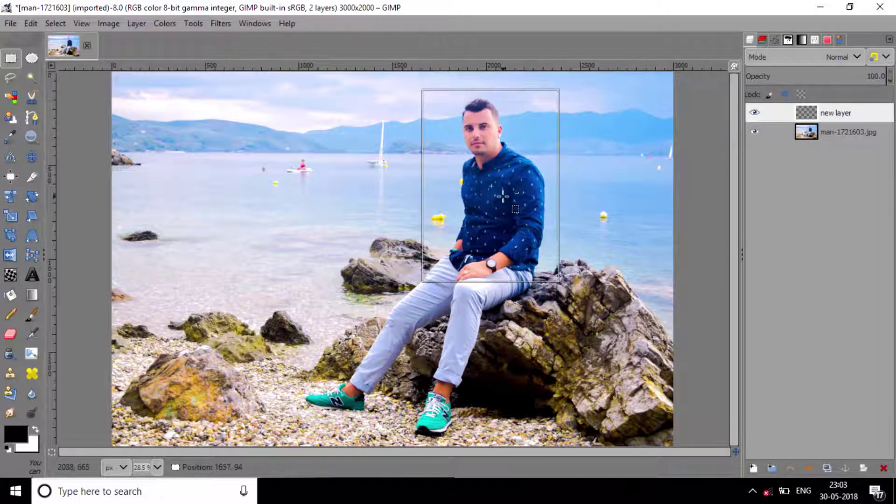
left_click_drag(502, 196, 502, 210)
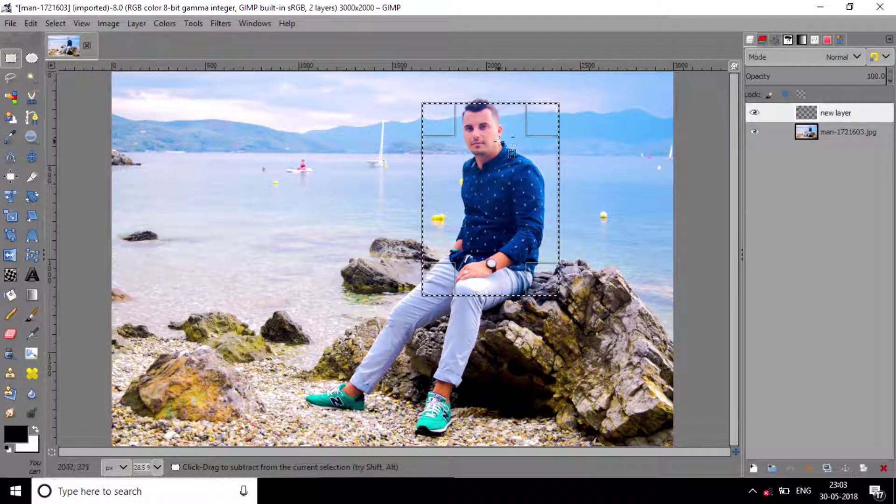
left_click_drag(506, 125, 506, 110)
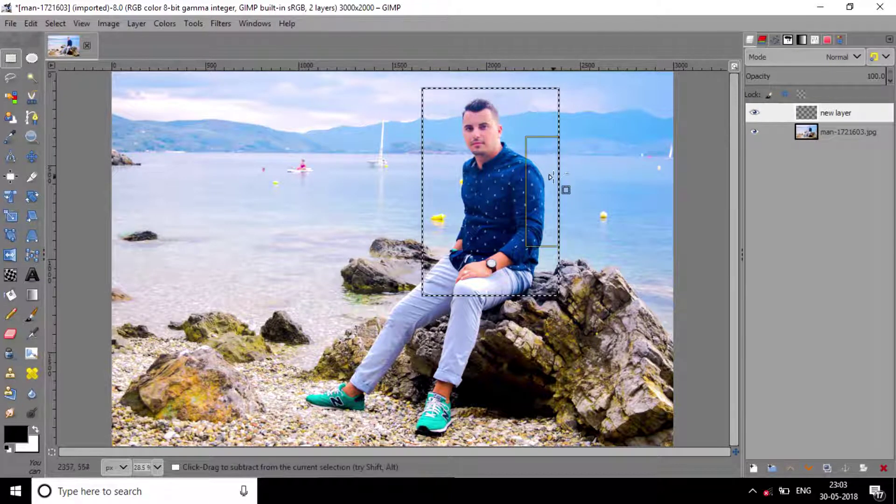
left_click_drag(552, 178, 557, 177)
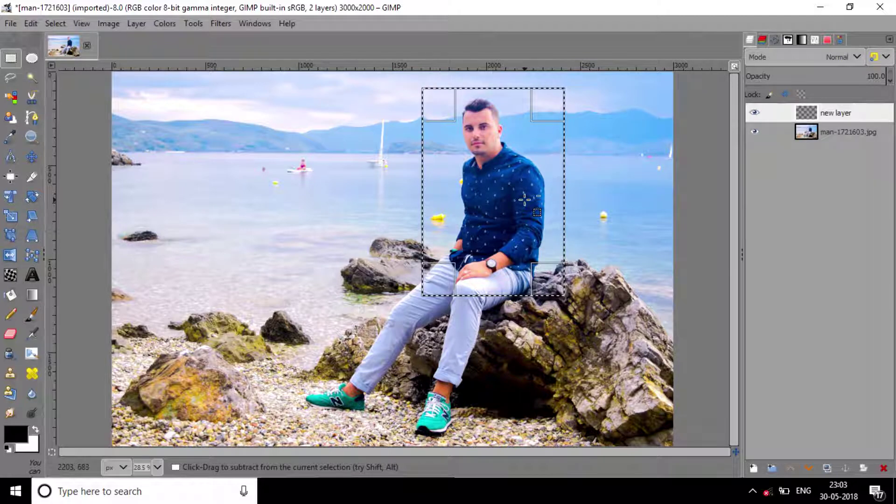
Fill the selection with white and delete a smaller inner rectangle to leave a Polaroid-style frame with a wider lower border.
key("ctrl+period")
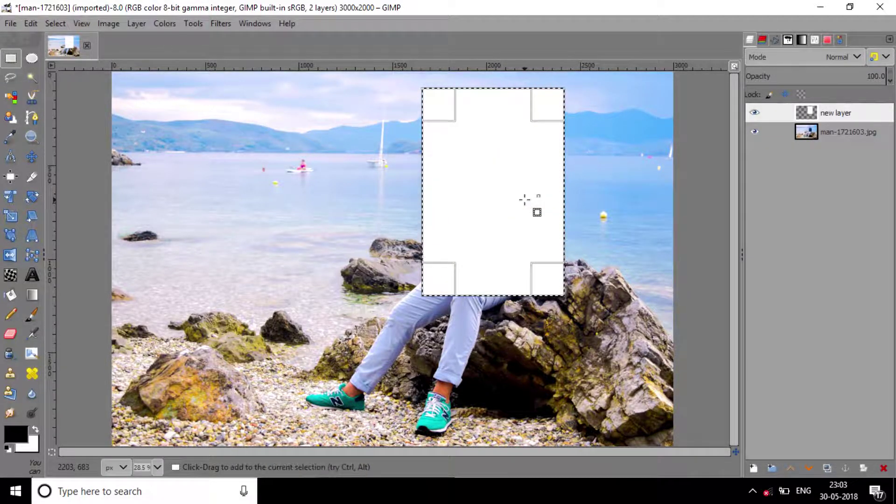
key("ctrl+shift+a")
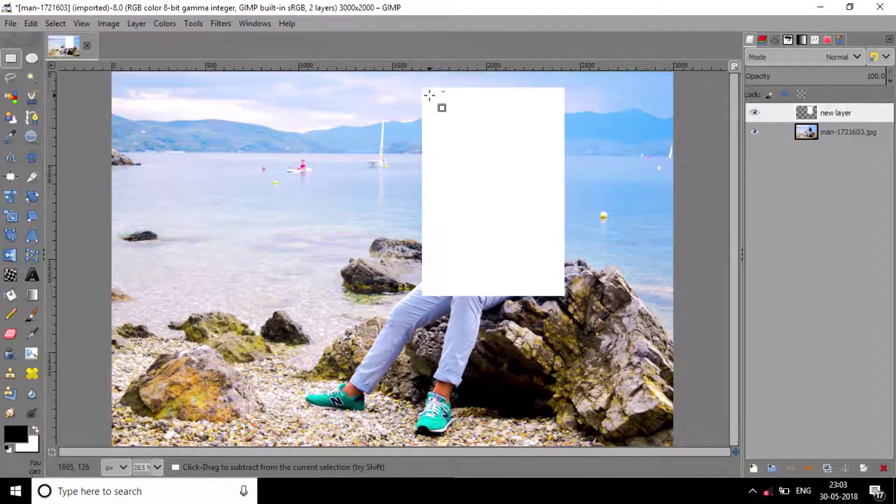
left_click_drag(429, 95, 557, 288)
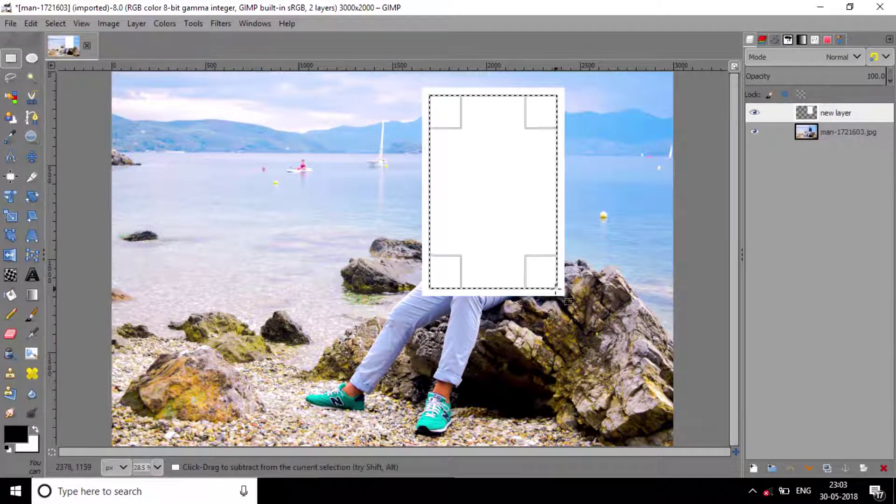
left_click_drag(504, 266, 502, 254)
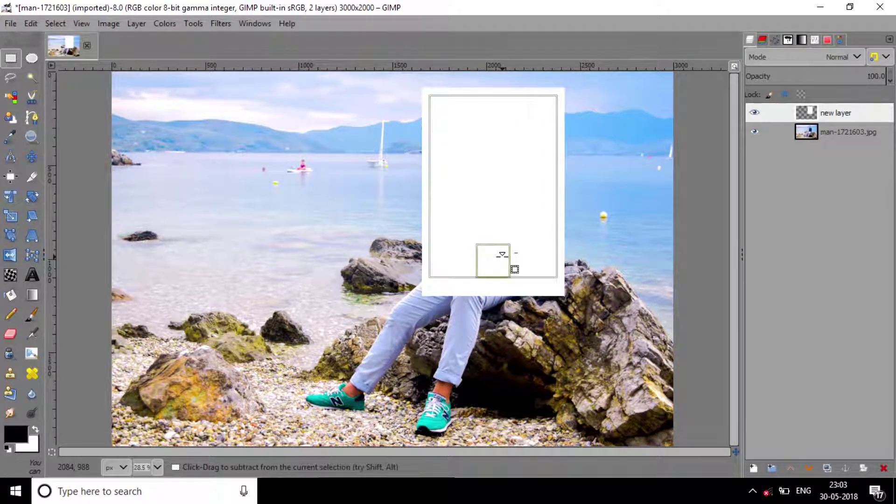
key("Delete")
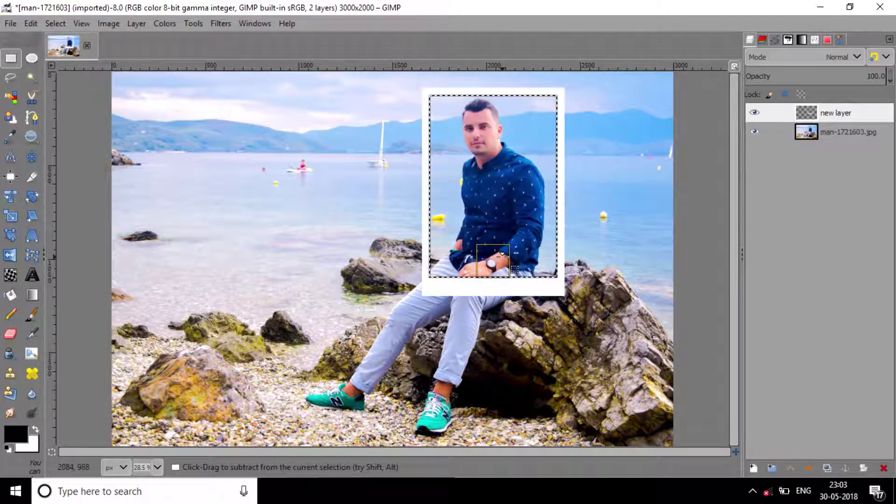
key("ctrl+shift+a")
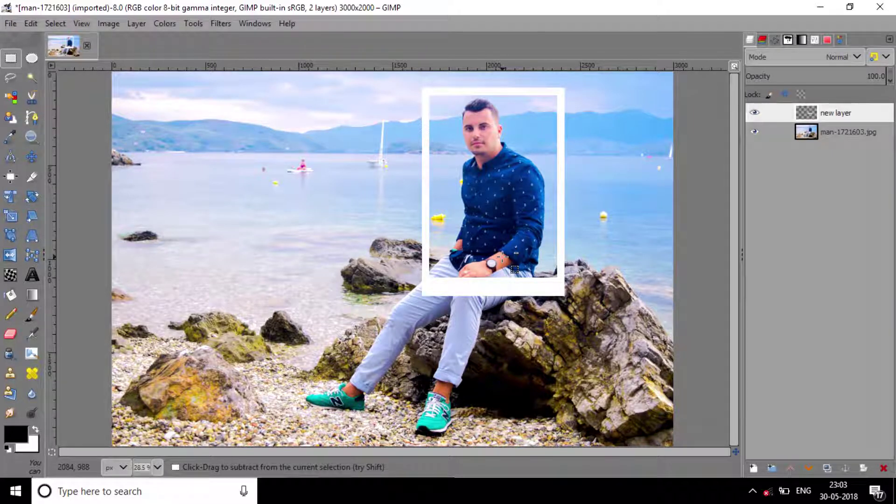
Duplicate the white frame layer and invert the colours of the lower frame layer to make a dark shadow.
left_click(38, 161)
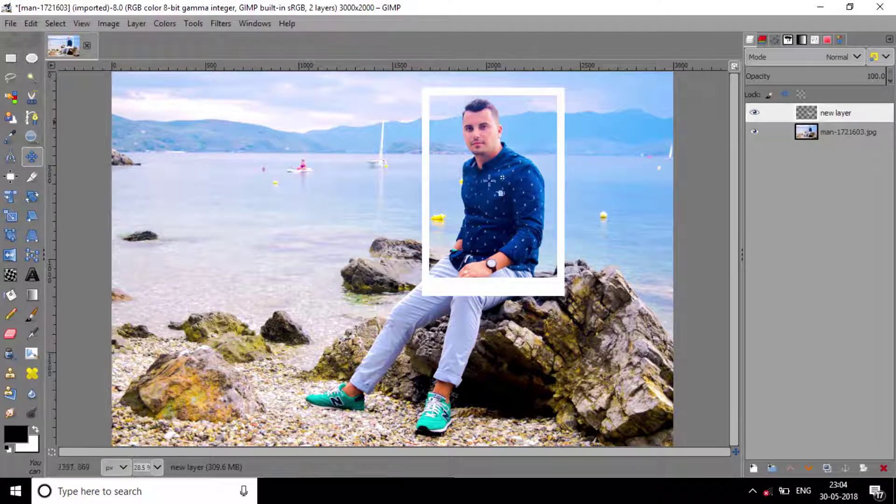
left_click(835, 119)
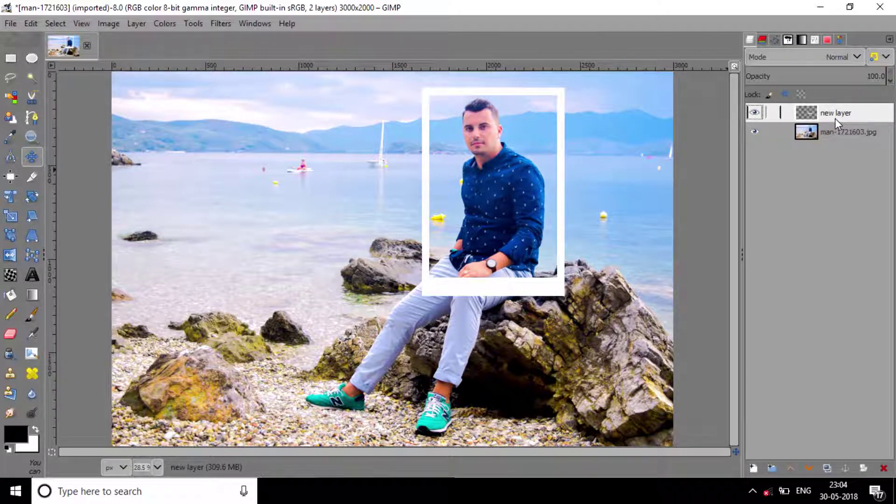
left_click(824, 467)
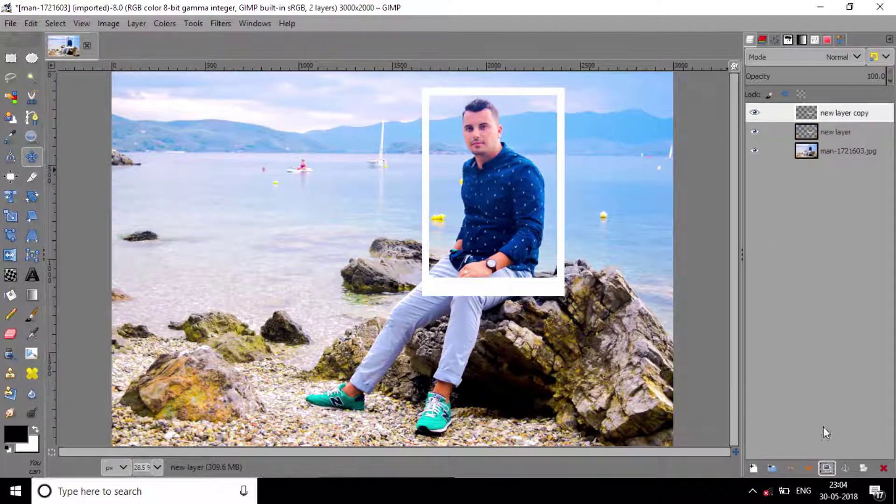
left_click(804, 132)
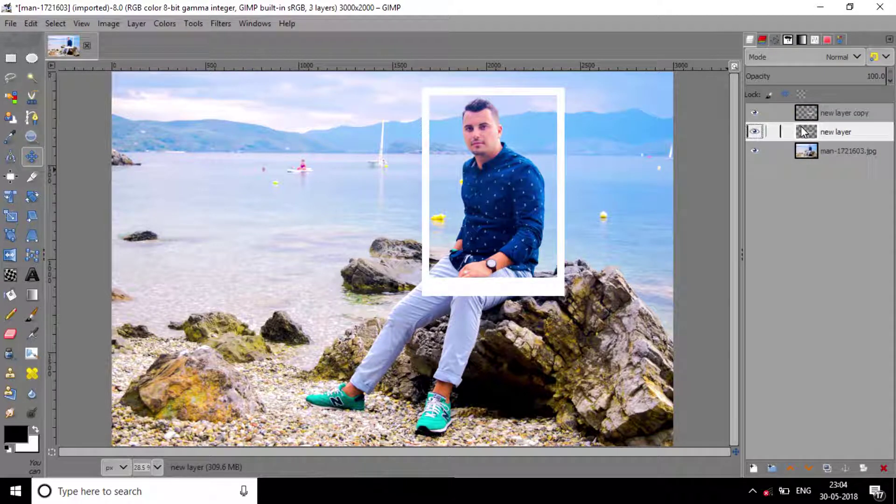
left_click(160, 18)
left_click(200, 204)
Apply a Gaussian Blur with Size X and Size Y of 10.33 to the dark frame layer.
left_click(218, 24)
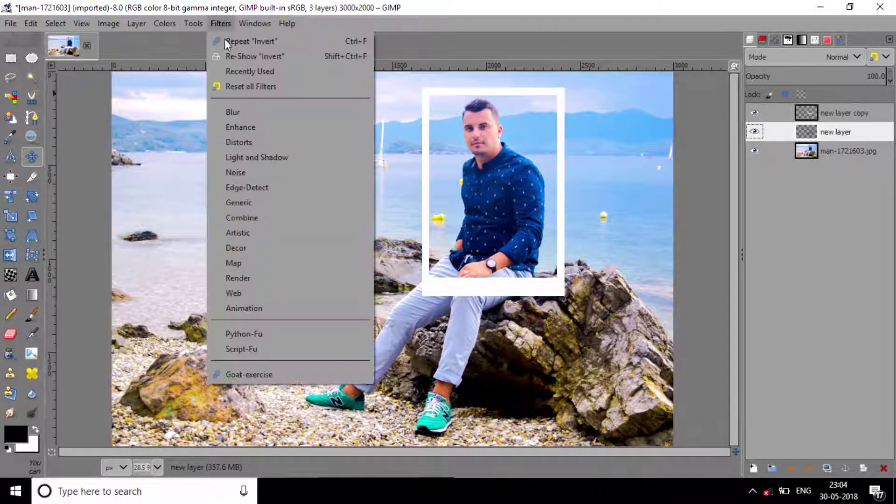
mouse_move(237, 113)
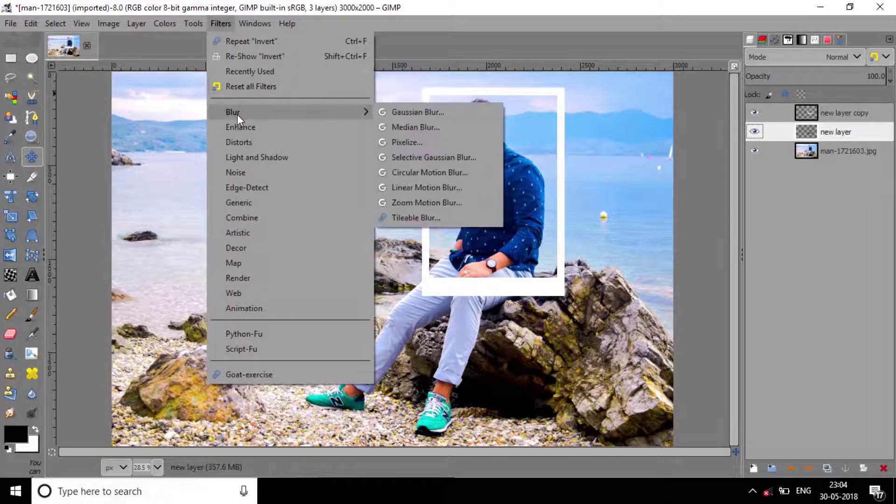
left_click(418, 111)
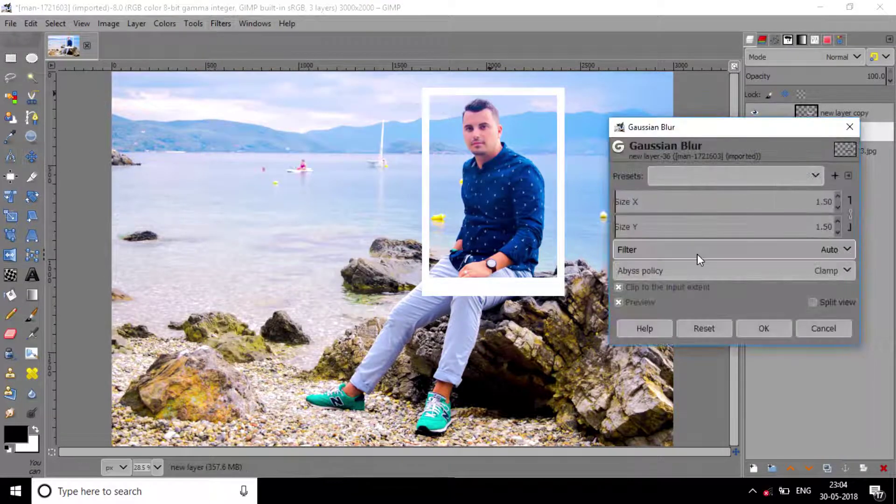
left_click(619, 202)
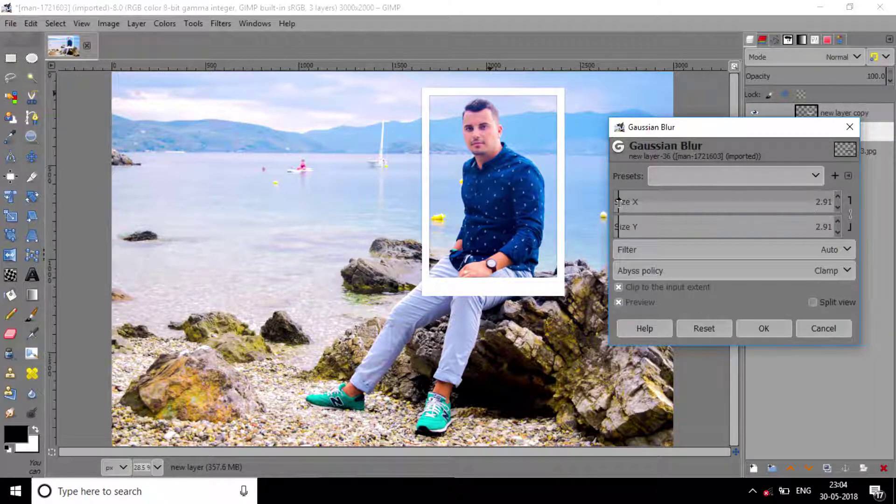
left_click(625, 201)
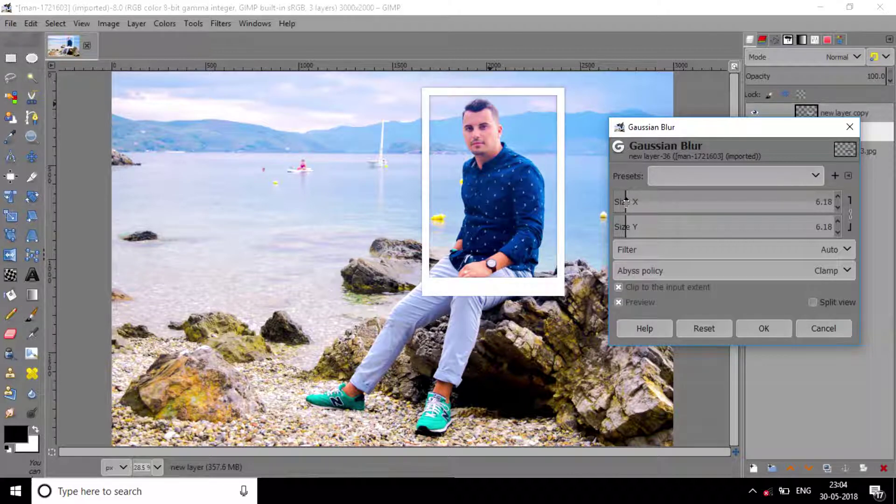
left_click(632, 202)
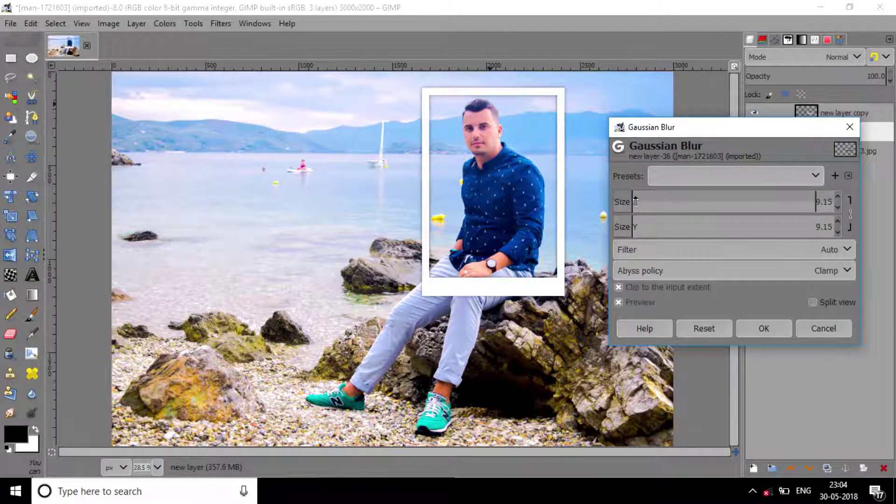
left_click(635, 202)
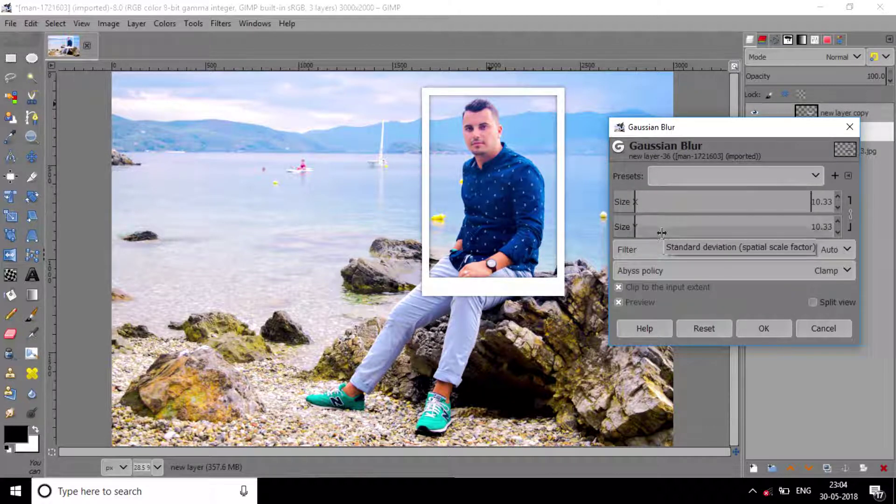
left_click(767, 326)
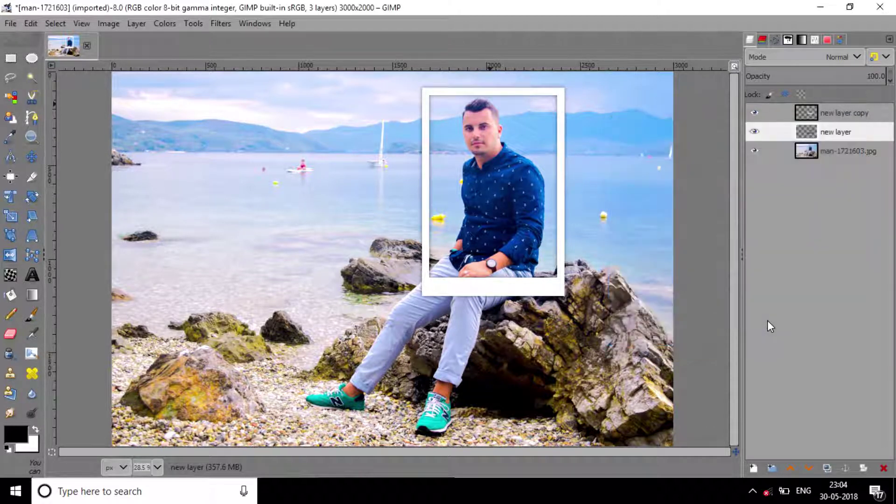
Duplicate the blurred shadow layer and set the duplicate's opacity to 79.6.
left_click(834, 471)
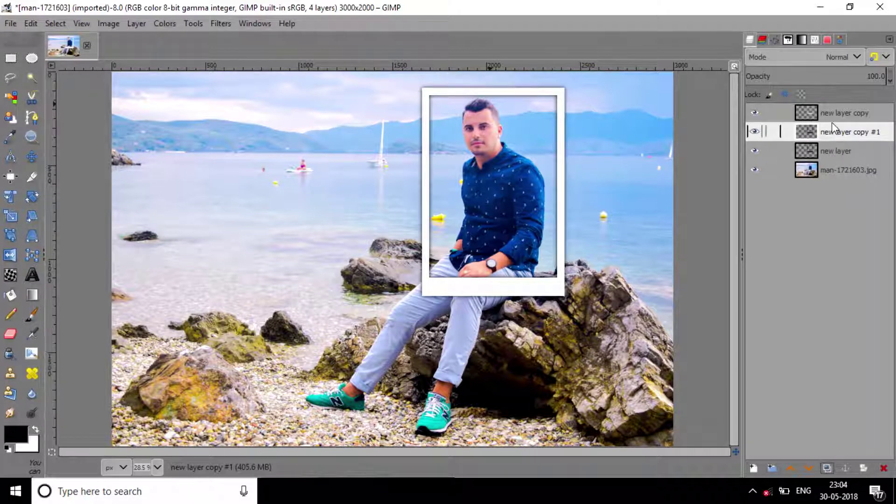
left_click(853, 71)
left_click_drag(853, 71, 858, 71)
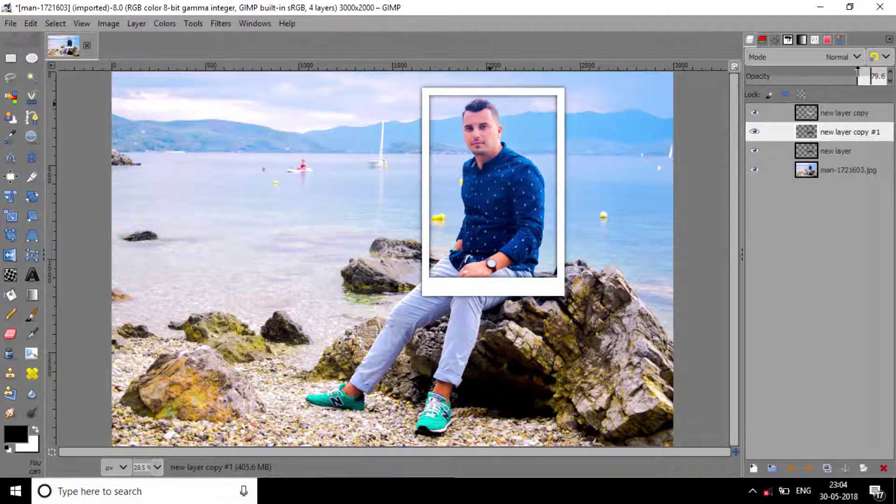
Merge the white frame layer down with both shadow layers into a single frame layer.
left_click(816, 109)
right_click(817, 112)
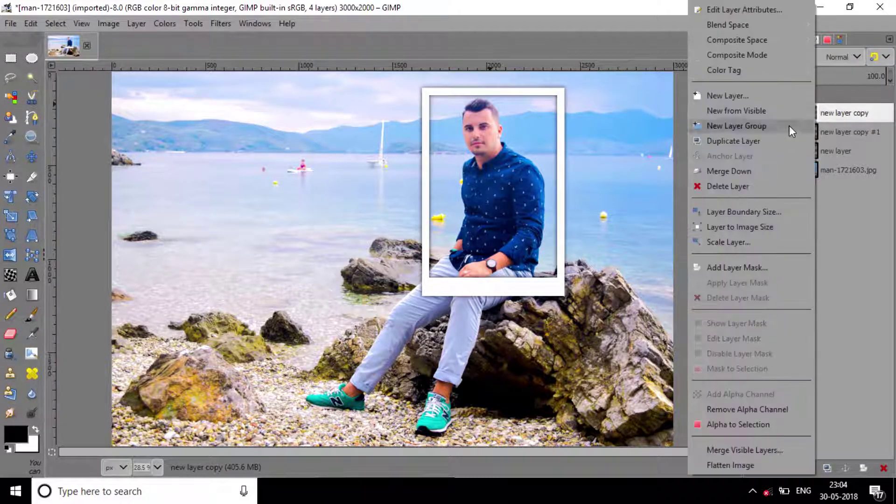
left_click(766, 171)
right_click(826, 116)
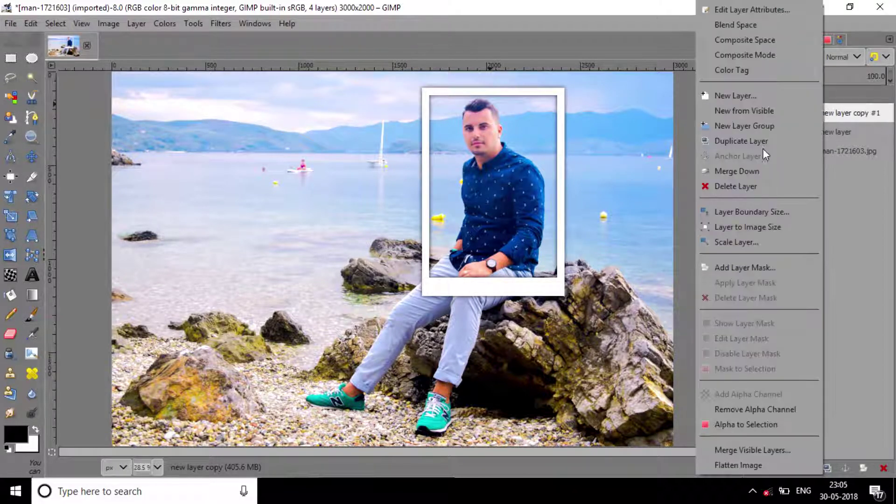
left_click(748, 169)
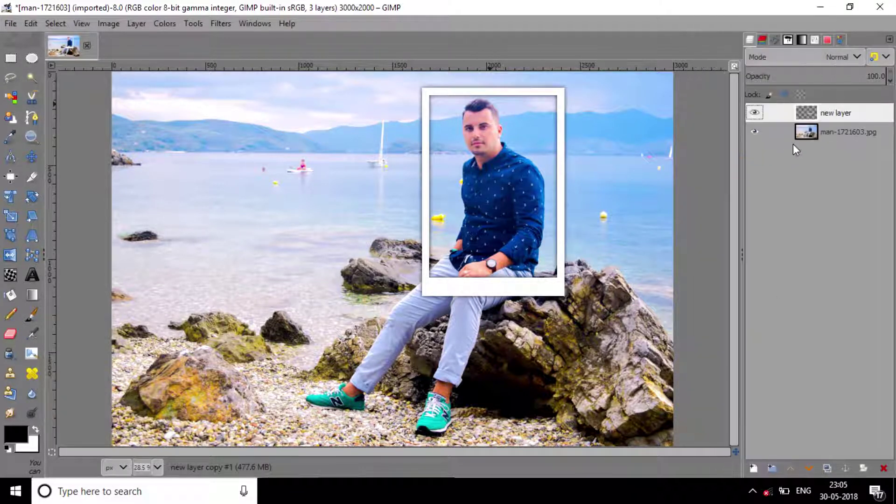
Rename the merged frame layer as 0.
double_click(827, 112)
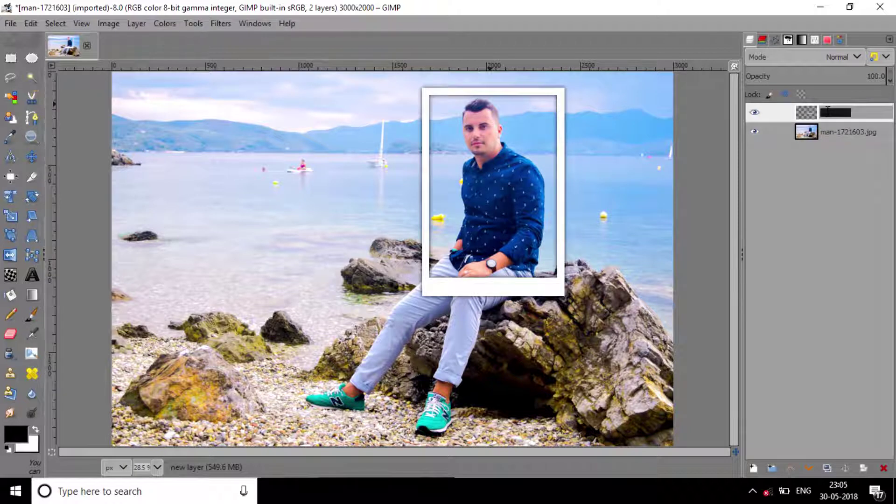
type("0")
key("Return")
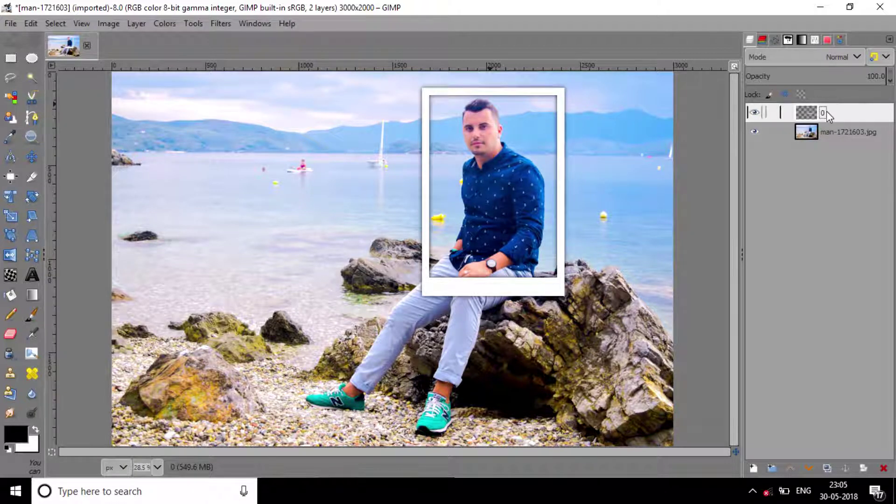
Duplicate frame layer 0 and rename the duplicate as 1.
left_click(825, 467)
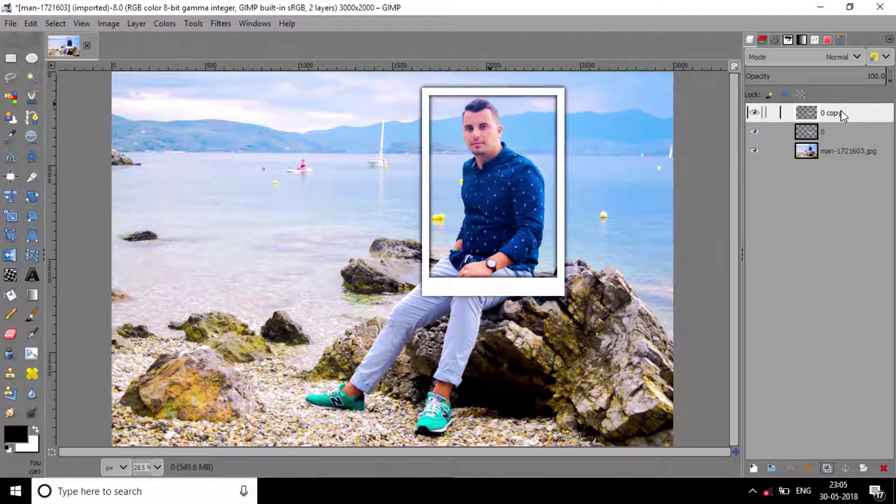
double_click(835, 113)
type("1")
left_click(38, 159)
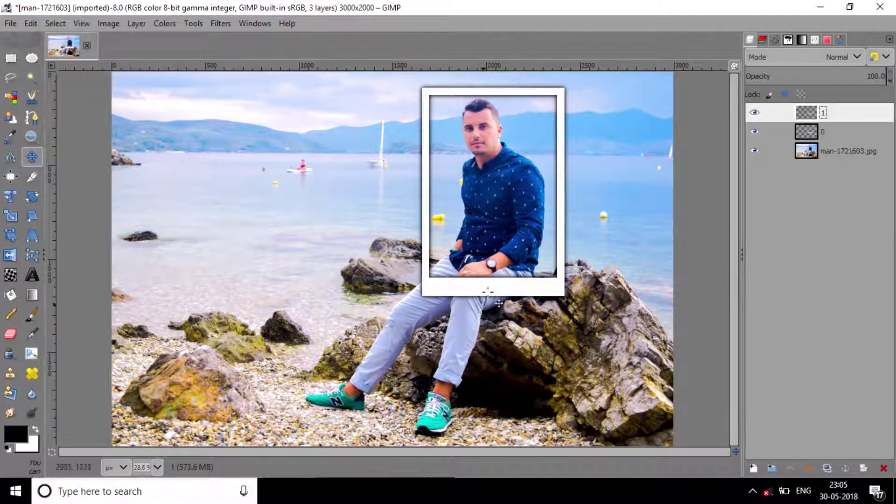
Move frame layer 1 over the rocks beside the man and Unified Transform it to about 108% width and 86% height.
left_click_drag(493, 280, 597, 402)
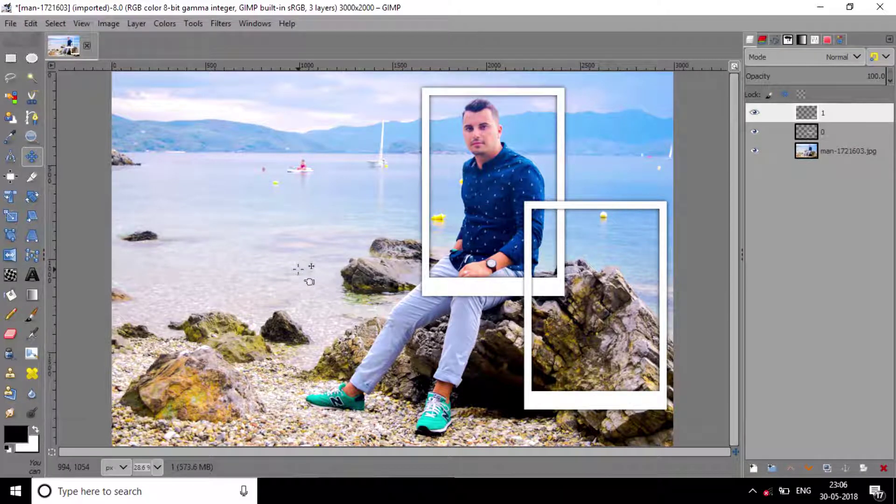
left_click(10, 216)
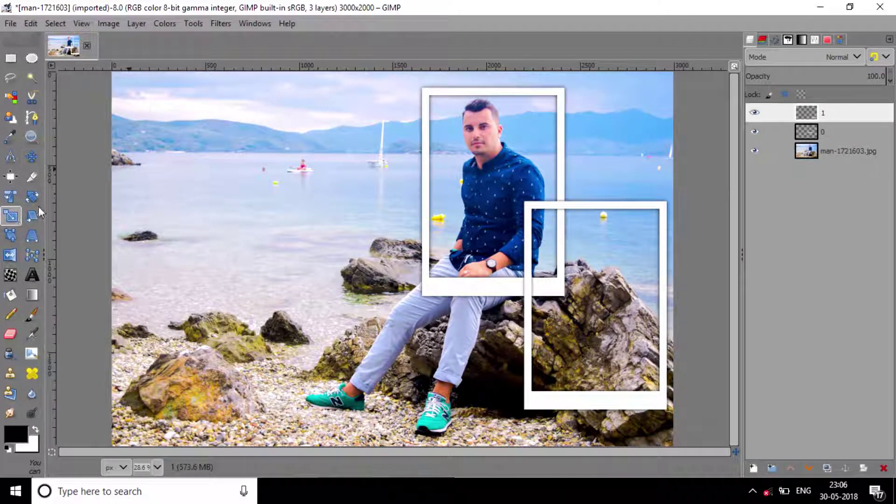
left_click(526, 329)
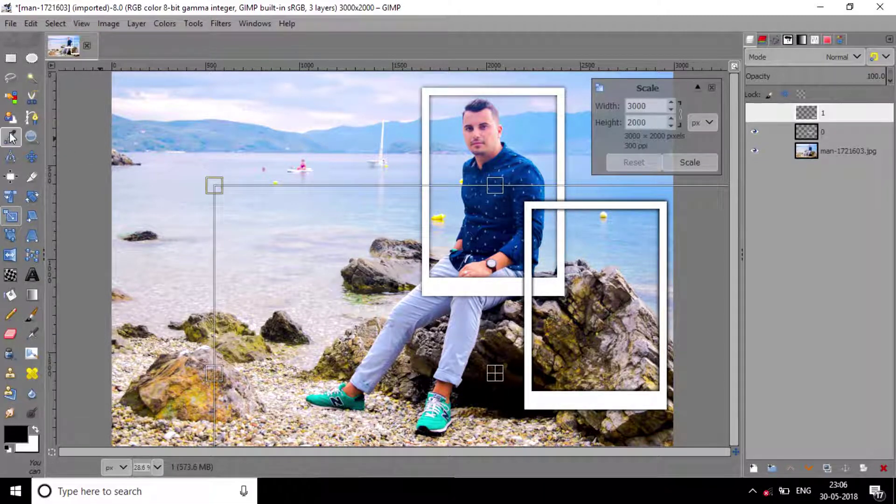
left_click(12, 196)
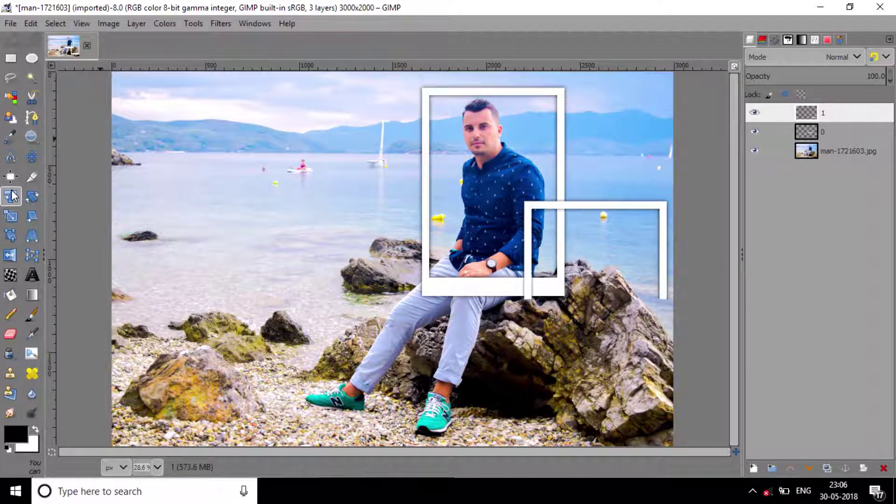
left_click(528, 233)
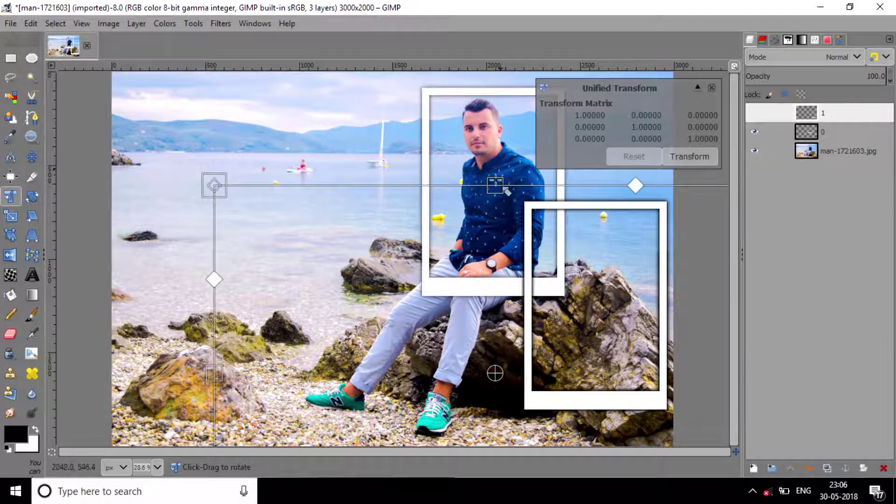
left_click_drag(504, 191, 497, 242)
left_click_drag(596, 330, 512, 280)
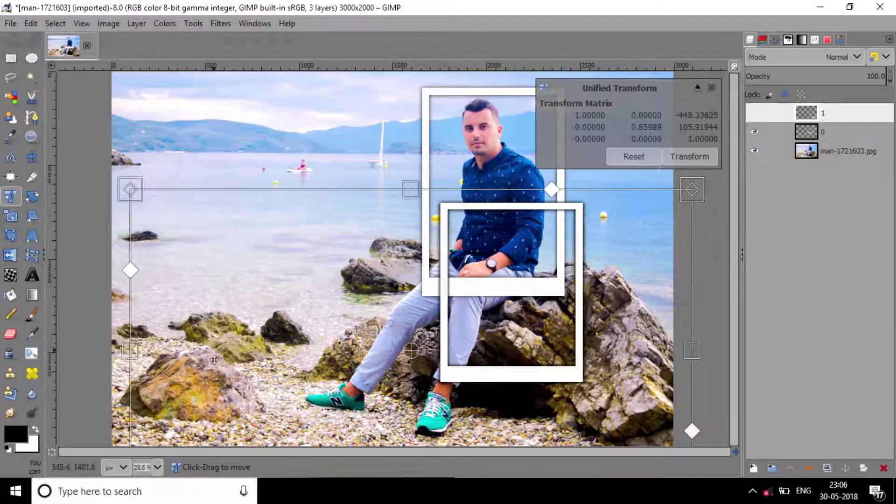
left_click_drag(129, 350, 86, 349)
left_click_drag(519, 393, 528, 417)
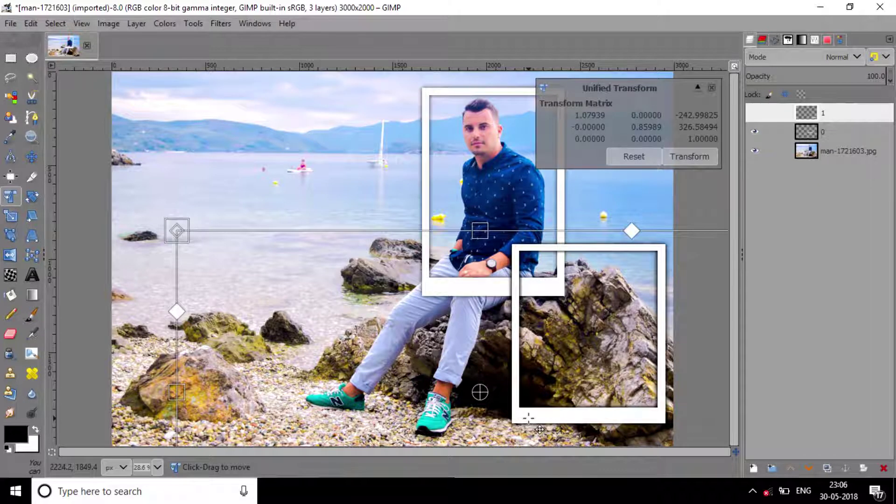
left_click(683, 159)
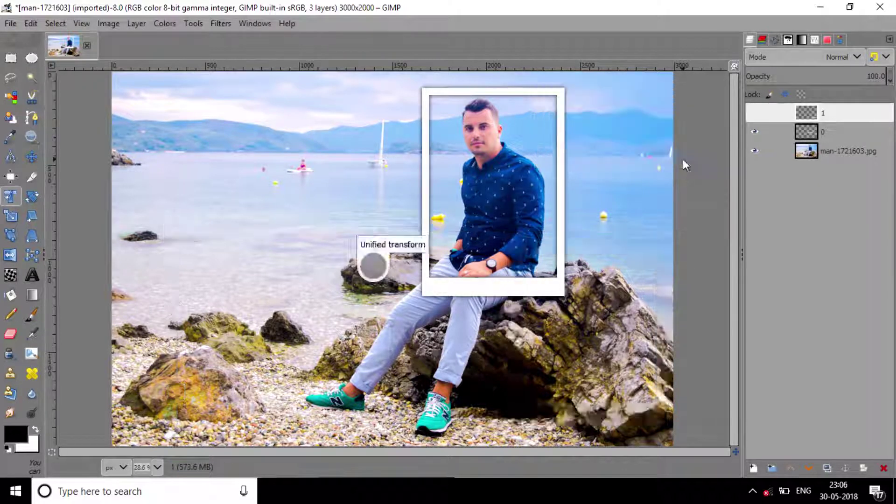
Duplicate frame layer 0, raise the copy to the top of the layer stack and rename it 2.
left_click(835, 133)
left_click(826, 467)
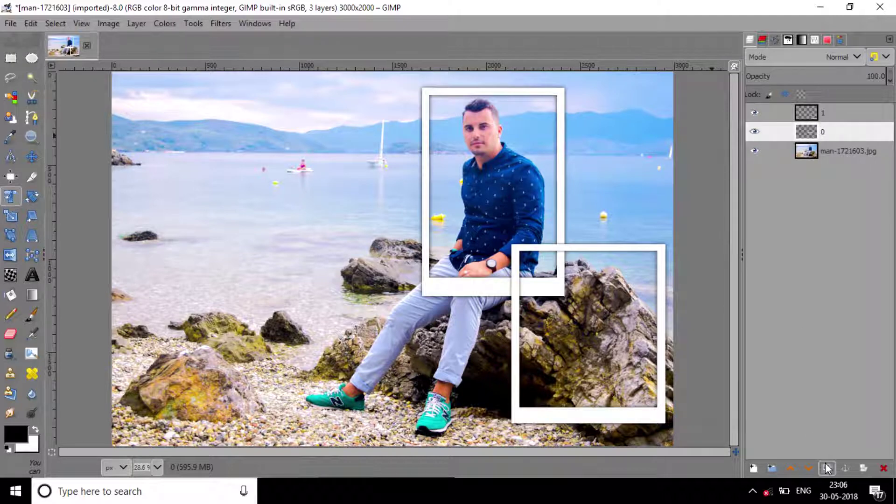
left_click(791, 467)
type("2")
key("Return")
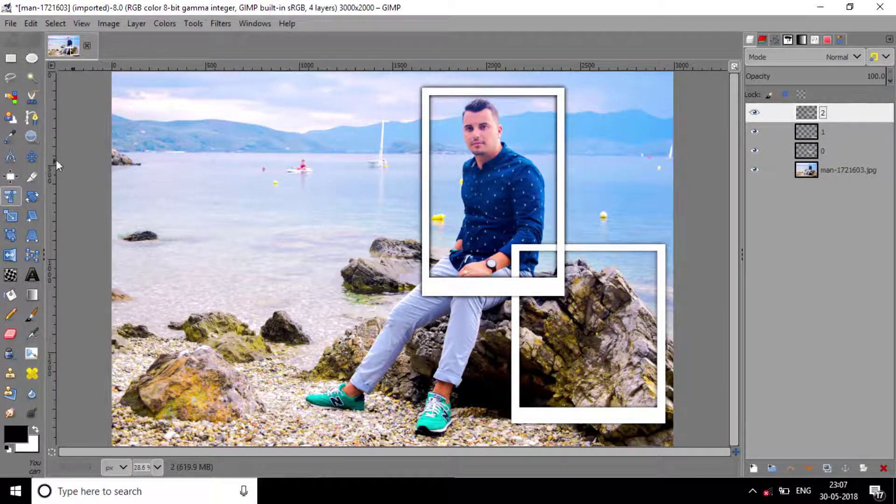
Unified Transform frame 2 into a widened landscape frame, rotated about 90 degrees, across the man's legs.
left_click(32, 157)
left_click_drag(434, 206, 348, 245)
left_click(11, 197)
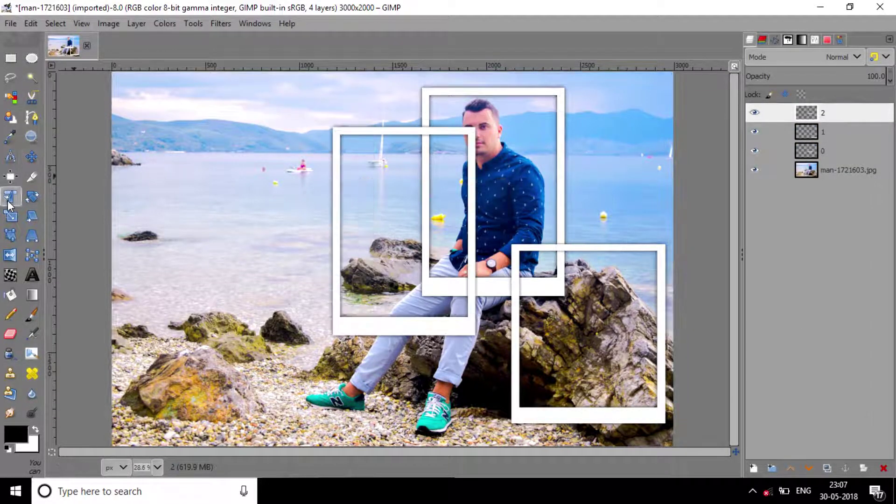
left_click(337, 248)
left_click_drag(468, 89, 213, 77)
left_click_drag(574, 279, 541, 158)
left_click_drag(471, 188, 576, 304)
left_click_drag(199, 302, 599, 356)
left_click_drag(483, 373, 430, 377)
left_click_drag(485, 278, 590, 279)
left_click_drag(423, 296, 362, 172)
left_click_drag(294, 434, 294, 400)
left_click_drag(345, 262, 320, 343)
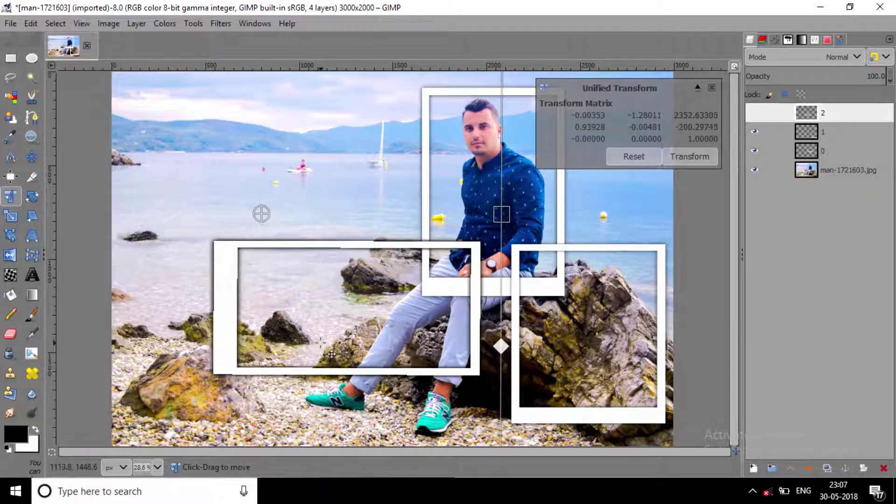
Increase the landscape frame's height and reposition it to enclose the man's lower legs and shoes, then apply the transform.
left_click_drag(356, 245, 251, 472)
left_click_drag(362, 230, 348, 152)
left_click_drag(237, 393, 238, 434)
left_click_drag(347, 200, 410, 333)
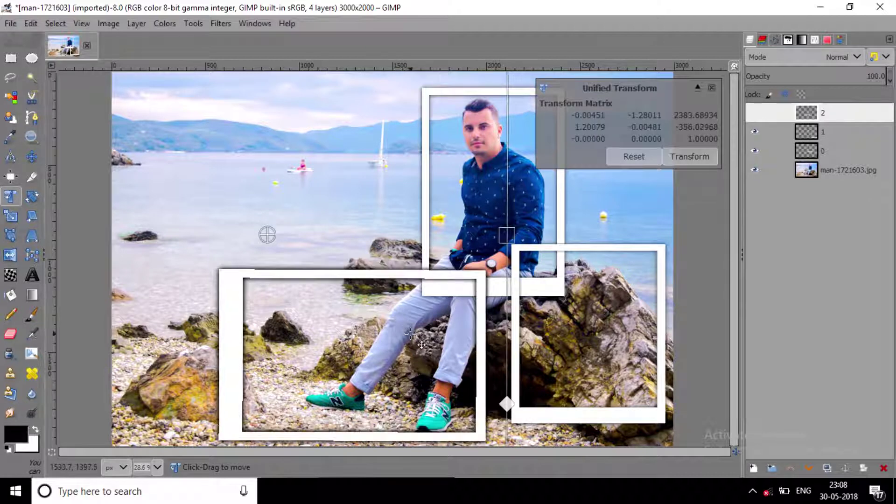
left_click(689, 157)
Enlarge frame layer 0 to about 112% height and slightly more width, and reposition it around the man's upper body.
left_click(823, 151)
left_click(31, 157)
left_click_drag(437, 116, 423, 156)
key("shift+t")
left_click(422, 155)
left_click_drag(395, 100, 399, 53)
left_click_drag(110, 272, 76, 274)
left_click_drag(423, 194, 427, 208)
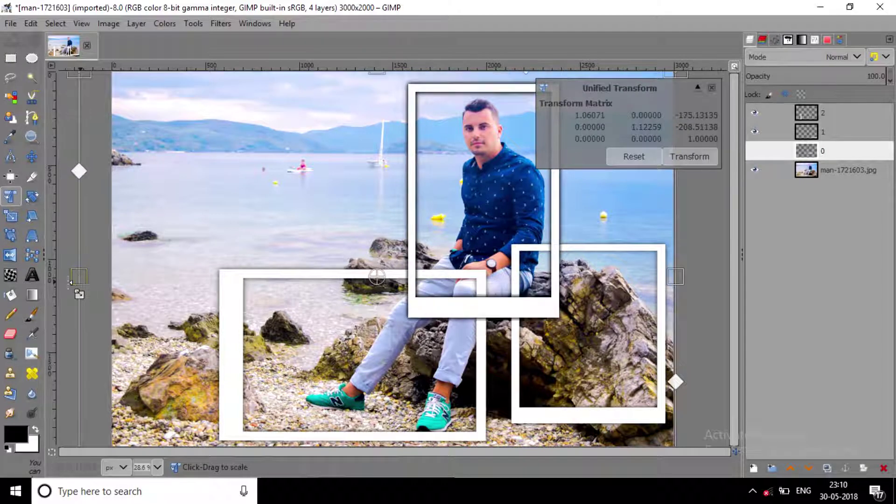
left_click_drag(70, 280, 46, 280)
left_click_drag(292, 222, 292, 220)
left_click(690, 157)
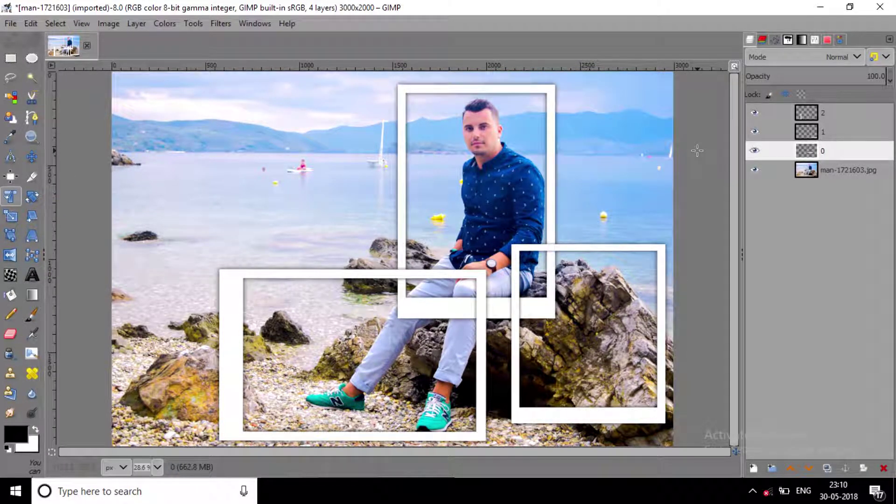
Duplicate frame layer 0 as top layer 3 and move the copy to the left side of the photo.
left_click(827, 467)
left_click(790, 468, "shift")
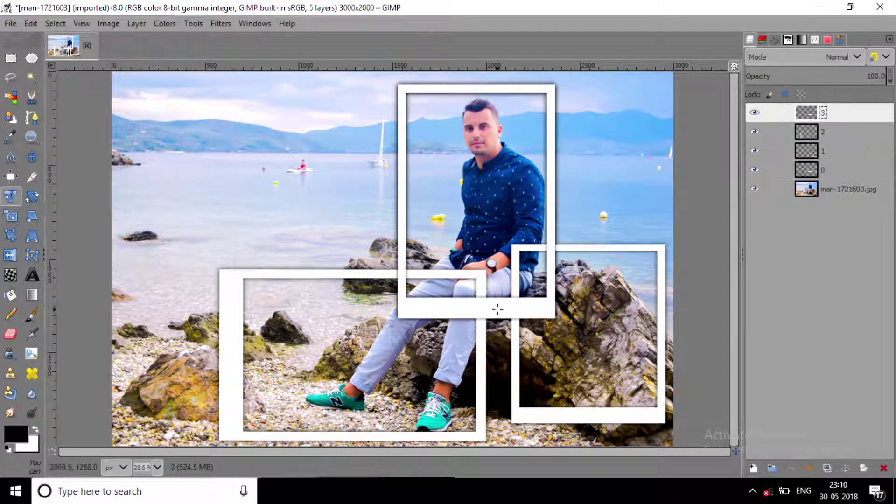
left_click_drag(495, 311, 241, 357)
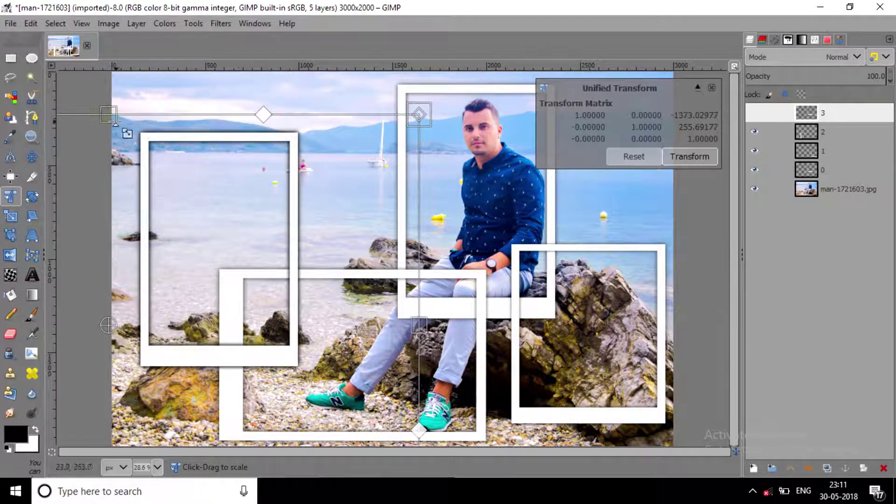
Shrink frame 3 and position it over the left shoreline, overlapping the upper-left corner of the landscape frame.
left_click_drag(110, 117, 110, 215)
left_click_drag(219, 279, 201, 236)
left_click_drag(402, 331, 435, 332)
left_click_drag(108, 168, 109, 216)
left_click_drag(435, 357, 353, 356)
left_click_drag(67, 216, 67, 144)
left_click_drag(240, 221, 292, 238)
left_click(679, 153)
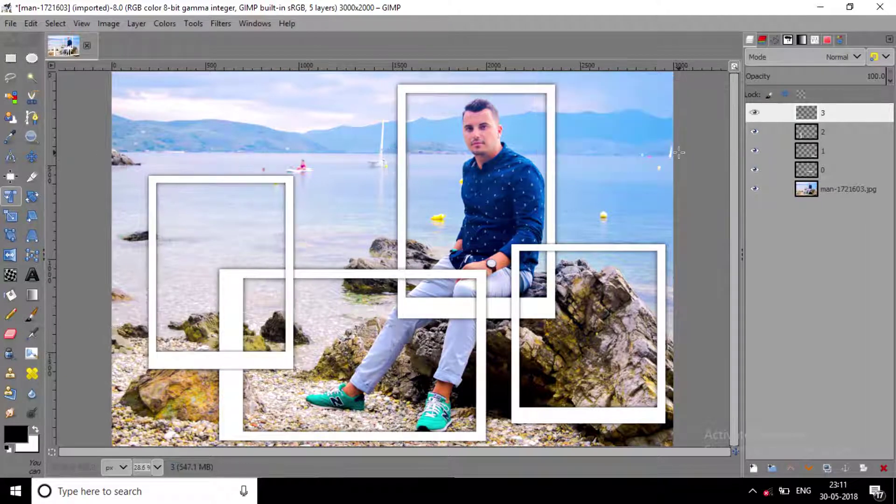
Duplicate frame layer 3 as layer 4, and scale the copy to about 91% width and 78% height above the landscape frame.
key("shift+ctrl+d")
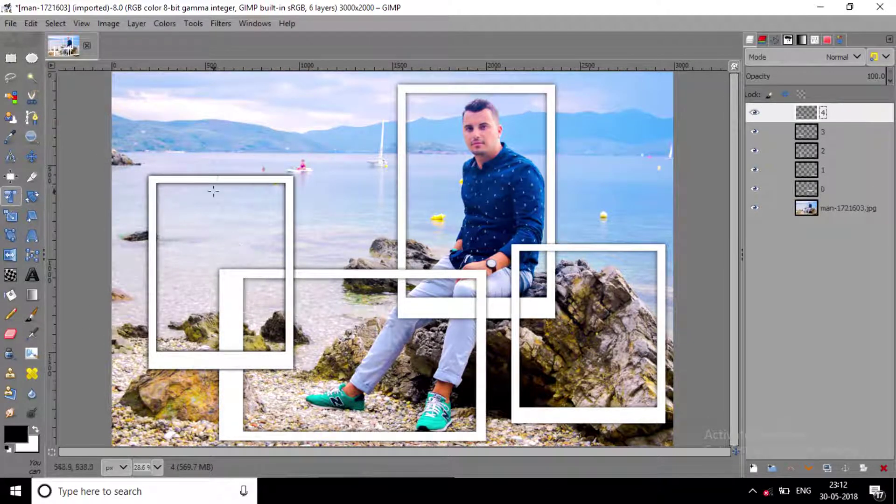
left_click_drag(224, 254, 322, 177)
left_click_drag(218, 85, 218, 203)
left_click_drag(340, 246, 335, 147)
left_click_drag(497, 220, 419, 233)
left_click_drag(174, 333, 175, 373)
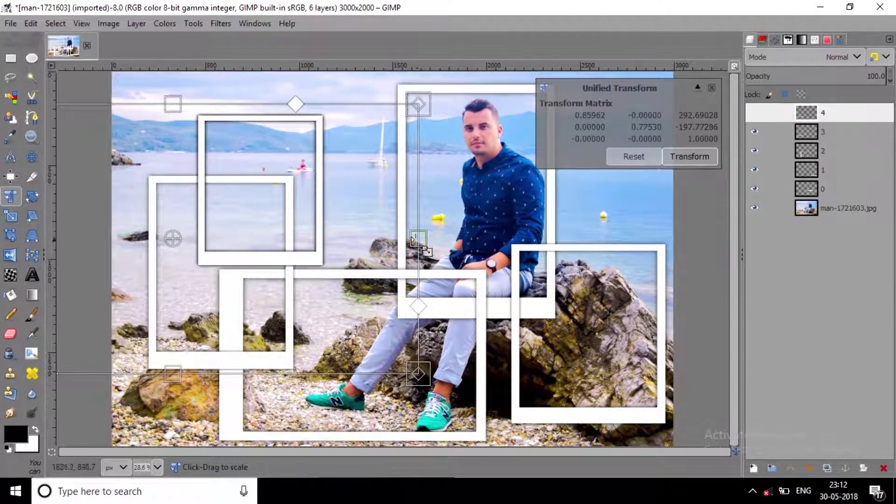
left_click_drag(420, 239, 450, 239)
left_click_drag(342, 206, 373, 197)
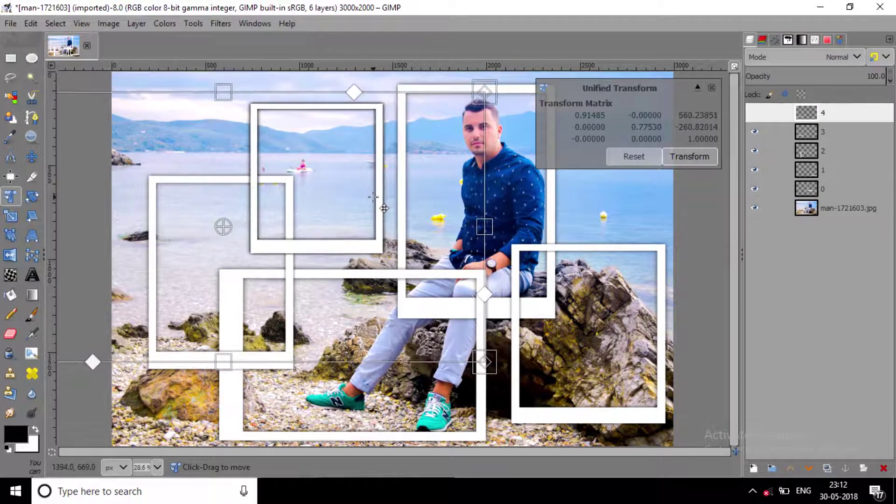
left_click(674, 156)
Duplicate frame layer 4 and rename the copy as 5.
left_click(826, 468)
right_click(821, 113)
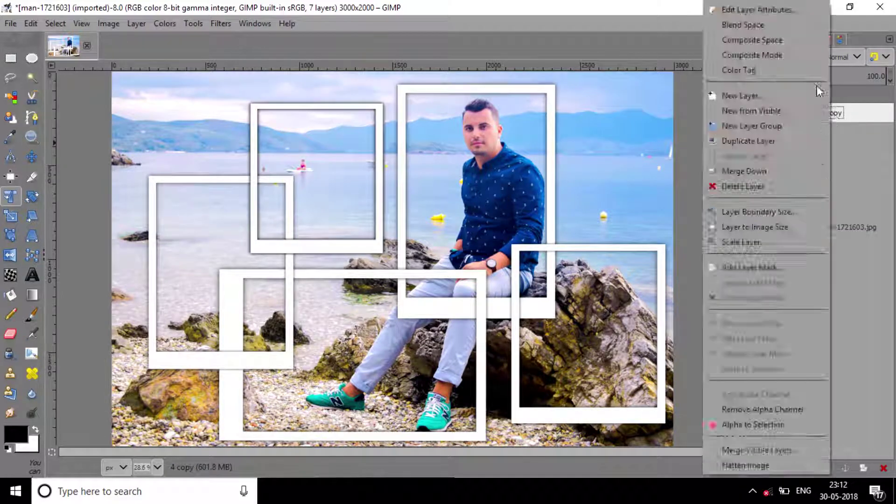
left_click(756, 9)
type("5")
key("Return")
Unified Transform frame 5 to about 49% height and place it over the sky and mountains in the photo's upper-left area.
left_click_drag(230, 97, 144, 229)
left_click_drag(183, 265, 157, 113)
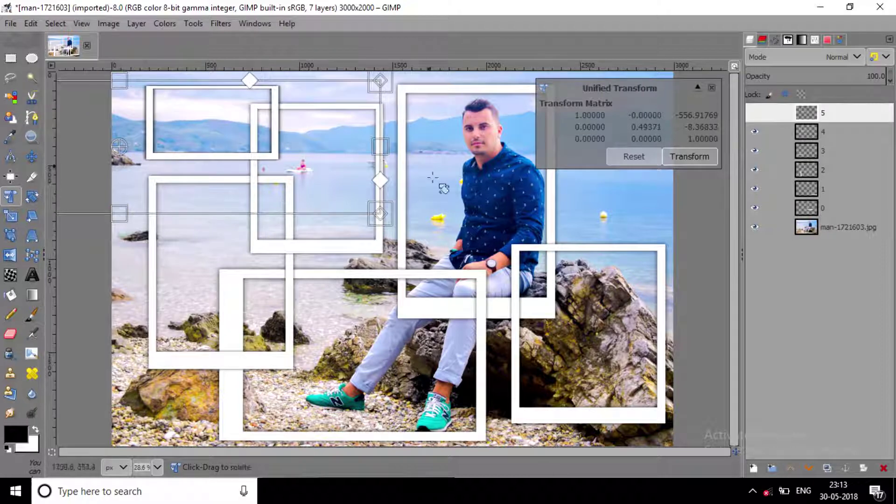
left_click_drag(385, 152, 383, 151)
left_click_drag(203, 133, 210, 129)
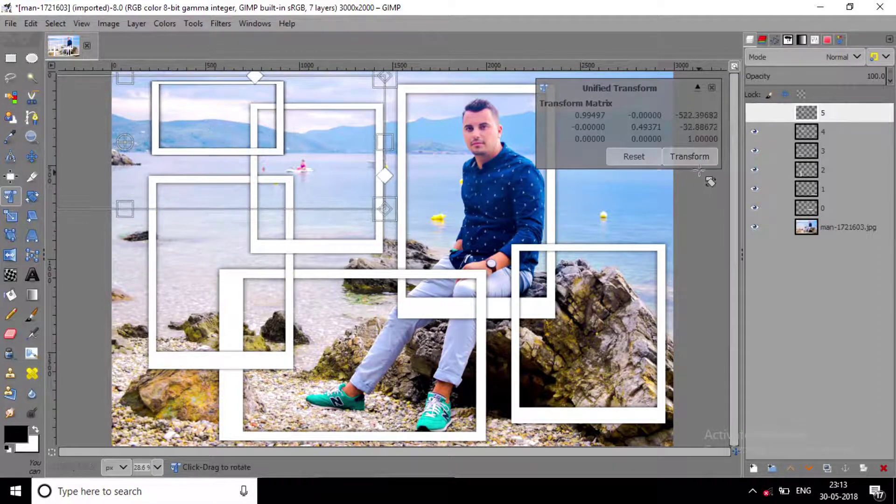
left_click(692, 157)
Scale frame layer 5 slightly taller so it reaches nearer the photo's upper edge.
left_click(11, 216)
left_click(349, 97)
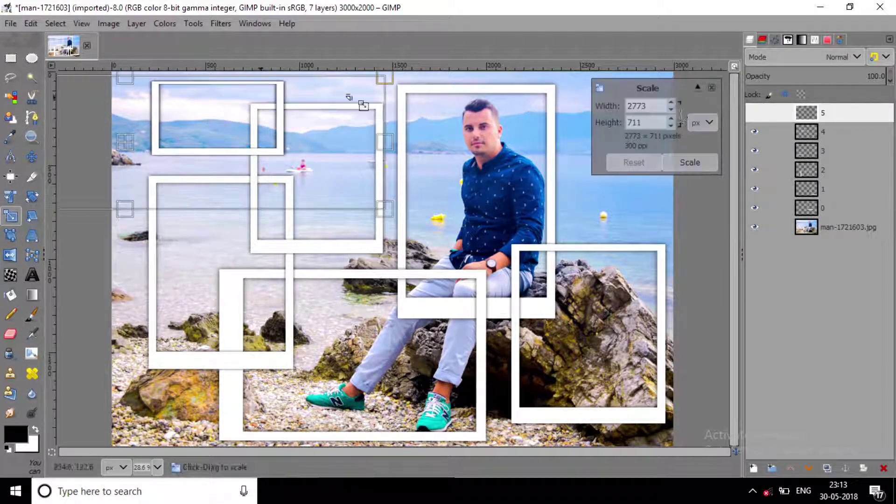
left_click_drag(127, 206, 127, 234)
left_click_drag(126, 77, 126, 92)
left_click_drag(121, 166, 122, 146)
left_click(669, 162)
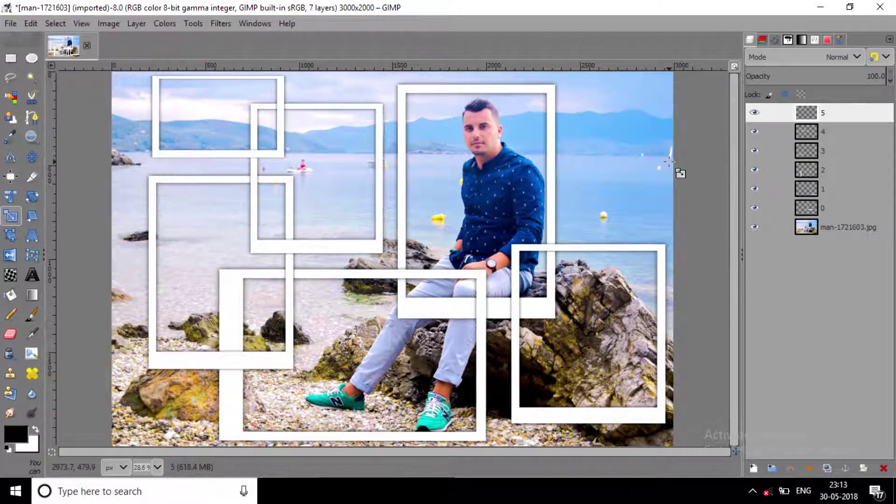
Erase the corner of frame layer 0 that overlaps frame 1 using a rectangular selection, then clear the selection.
left_click(835, 207)
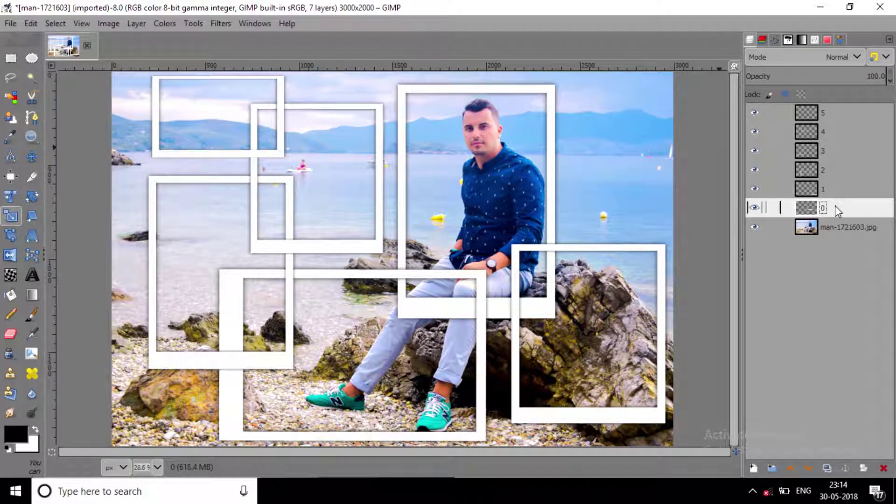
left_click(11, 59)
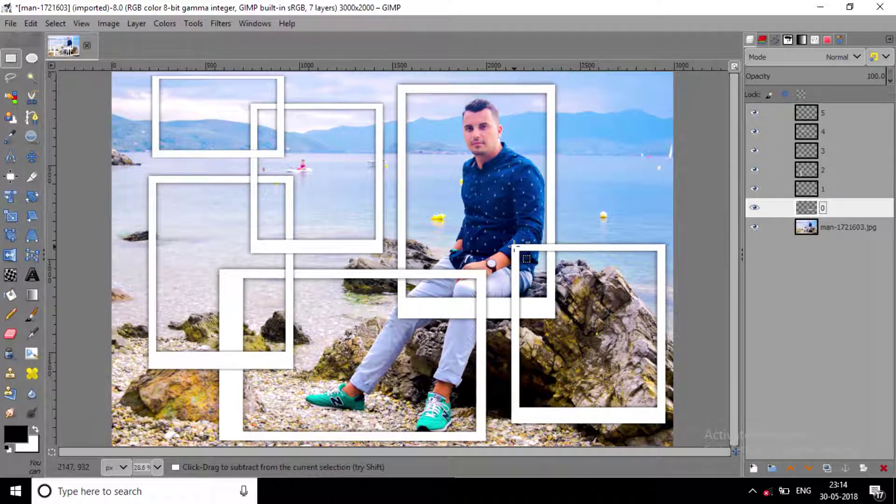
left_click_drag(514, 245, 590, 335)
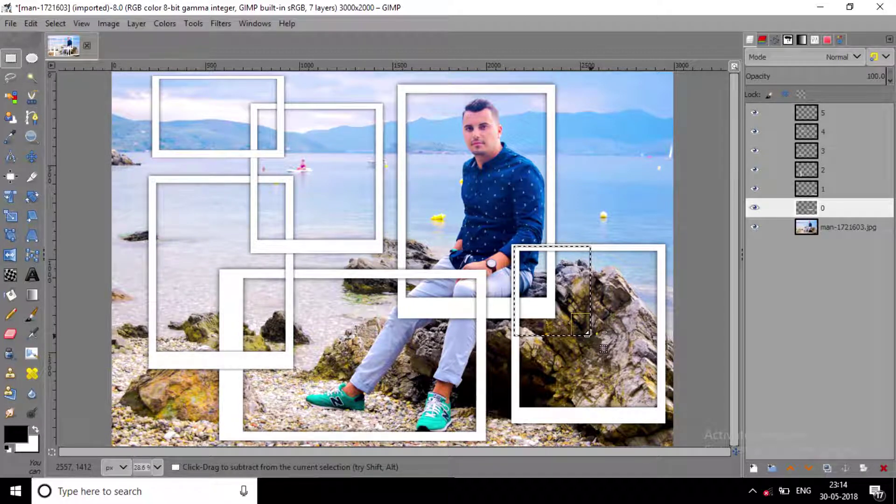
key("Delete")
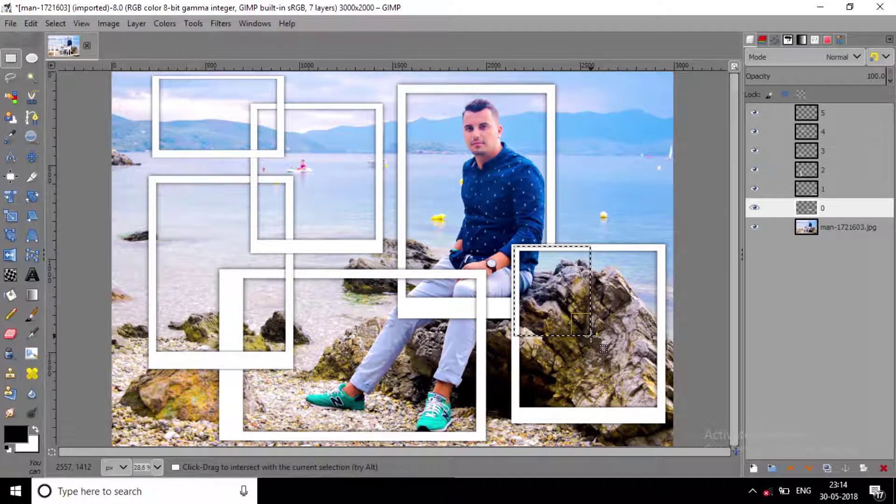
left_click(590, 335)
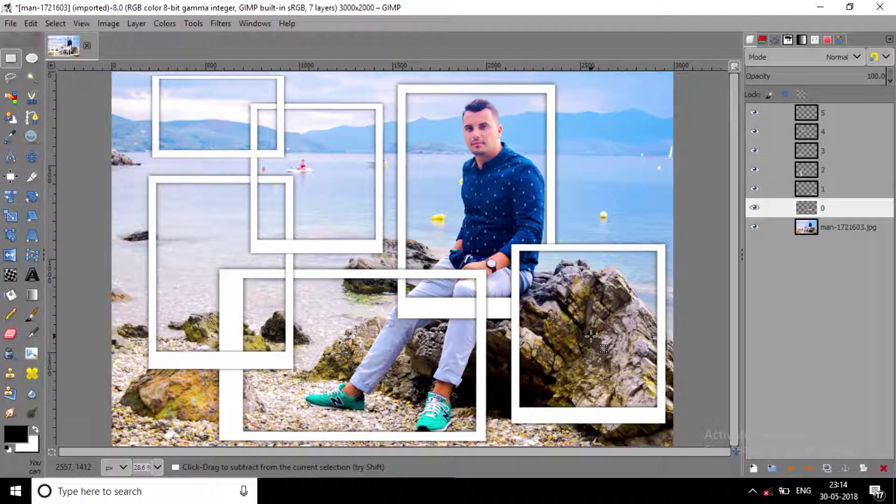
Lower frame layer 3 in the stack to directly beneath layer 0.
left_click(811, 150)
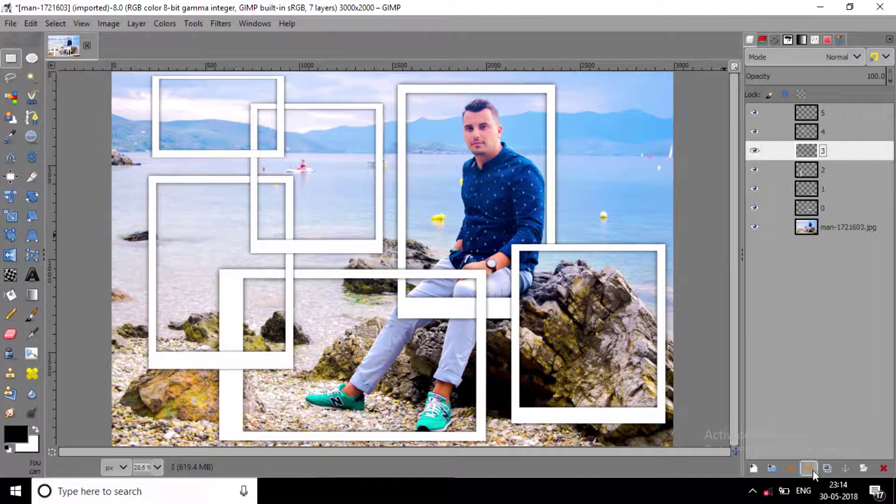
left_click(808, 468)
left_click(808, 468)
left_click(808, 468)
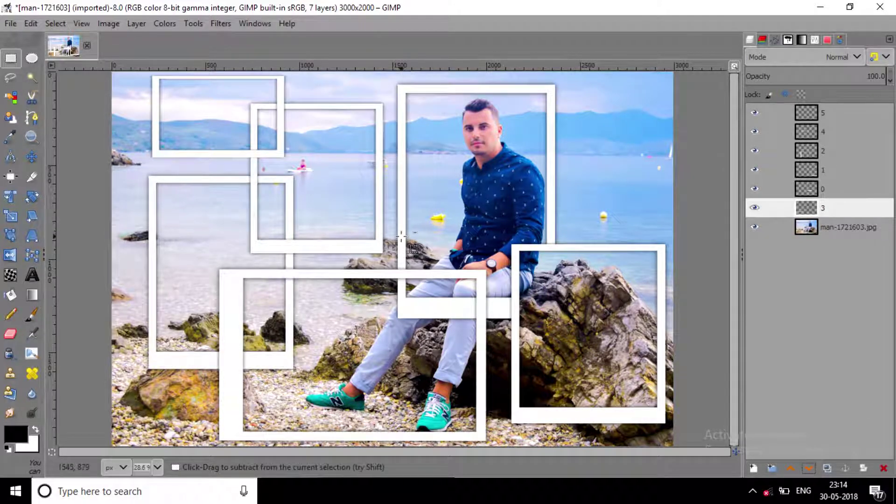
Discard the rectangular selection over the man's lap and reorder frame layer 2 between layers 0 and 3.
left_click_drag(401, 237, 496, 305)
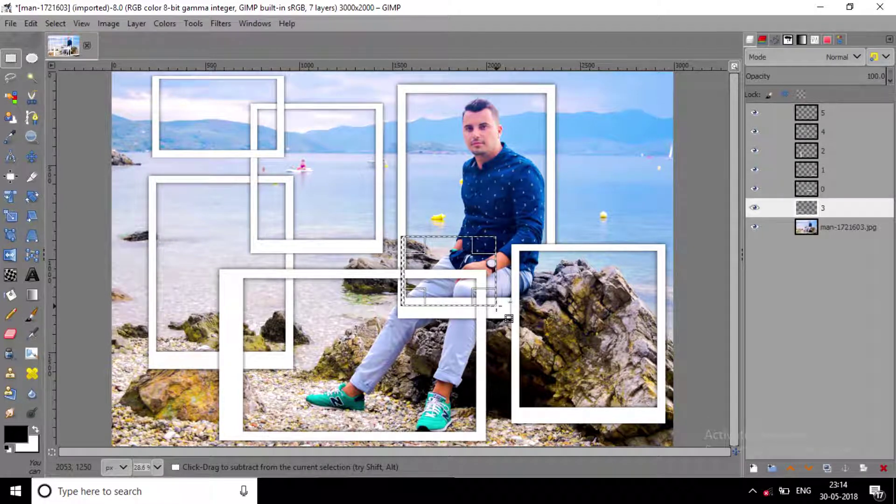
key("ctrl+shift+a")
left_click_drag(809, 150, 810, 199)
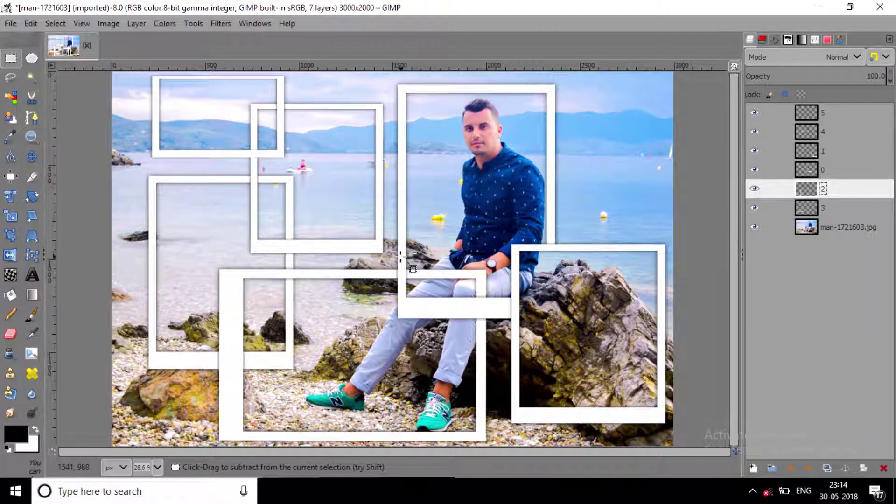
Erase the part of frame layer 2 that lies inside frame 0 using a rectangular selection, then clear the selection.
left_click_drag(400, 256, 510, 312)
key("Delete")
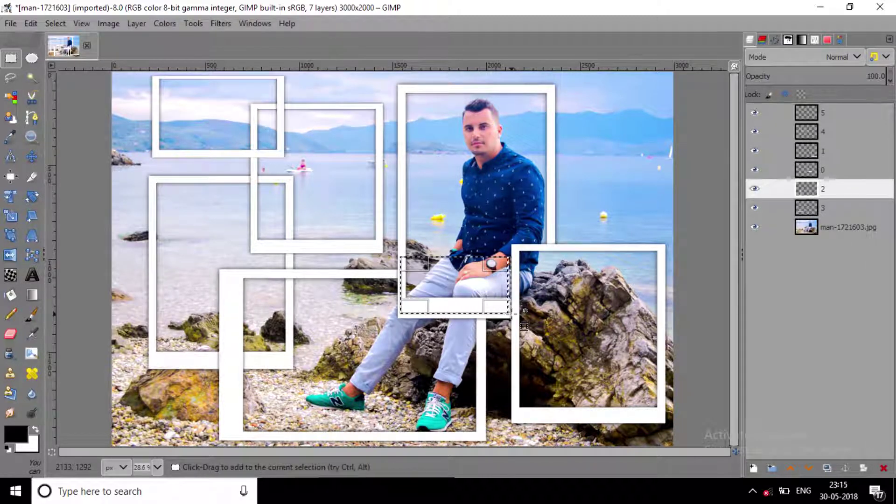
key("ctrl+shift+a")
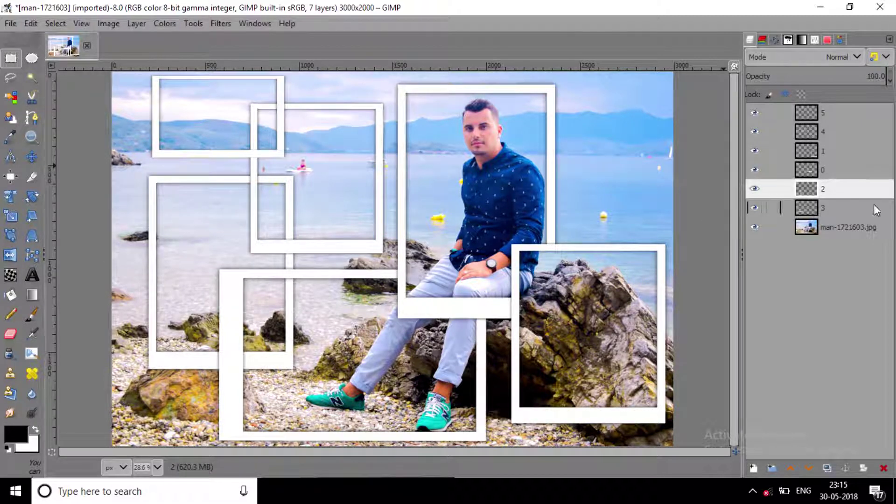
Erase the corner of frame layer 3 that overlaps frame 2 with a rectangular selection, then clear the selection.
left_click(821, 207)
left_click_drag(252, 290, 340, 376)
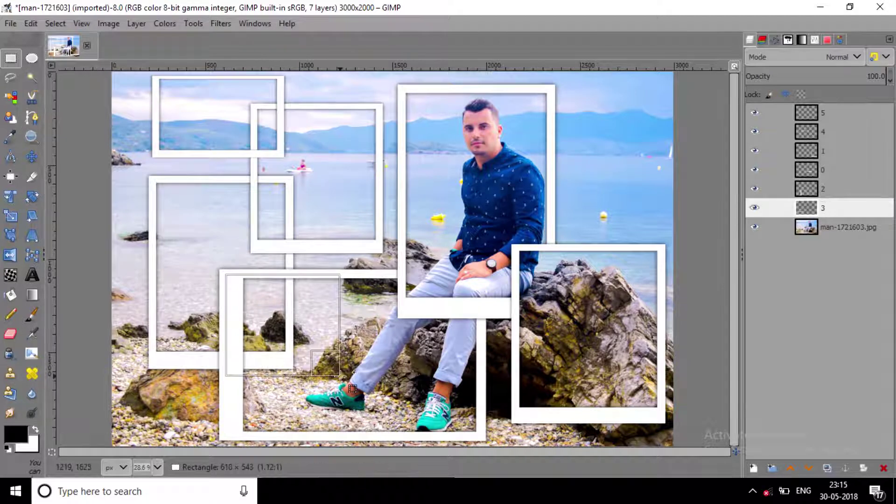
key("Delete")
key("ctrl+shift+a")
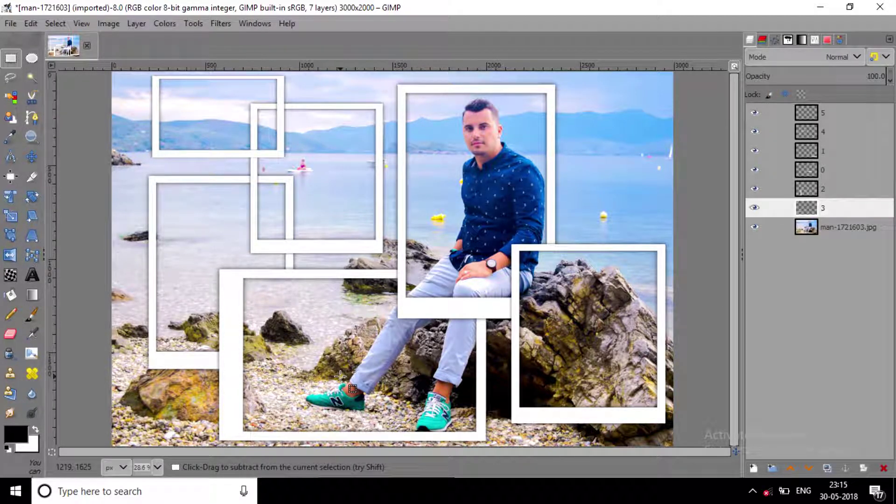
Lower frame layer 4 to directly beneath layer 3, erase its portion inside frame 3, and clear the selection.
left_click_drag(818, 128, 819, 212)
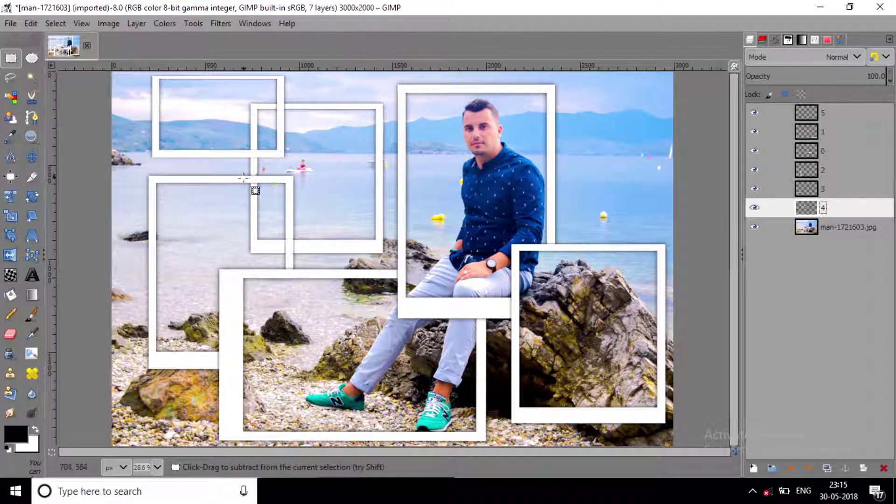
left_click_drag(238, 180, 289, 271)
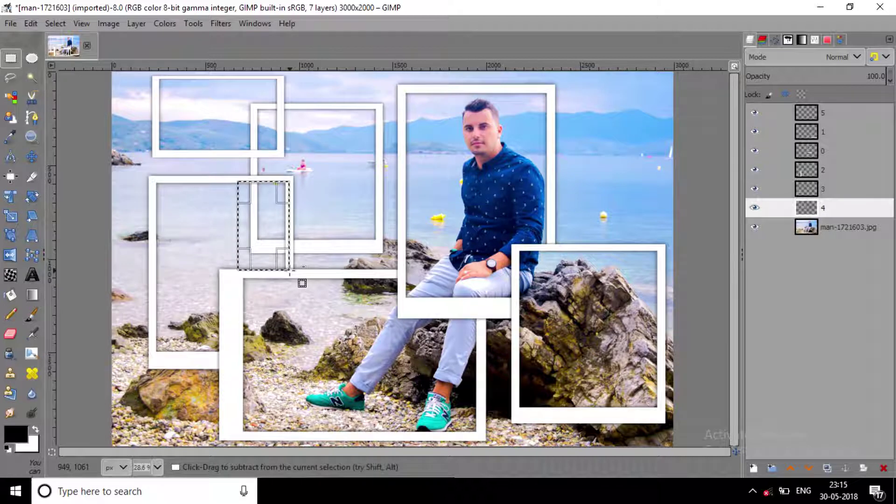
key("ctrl+shift+a")
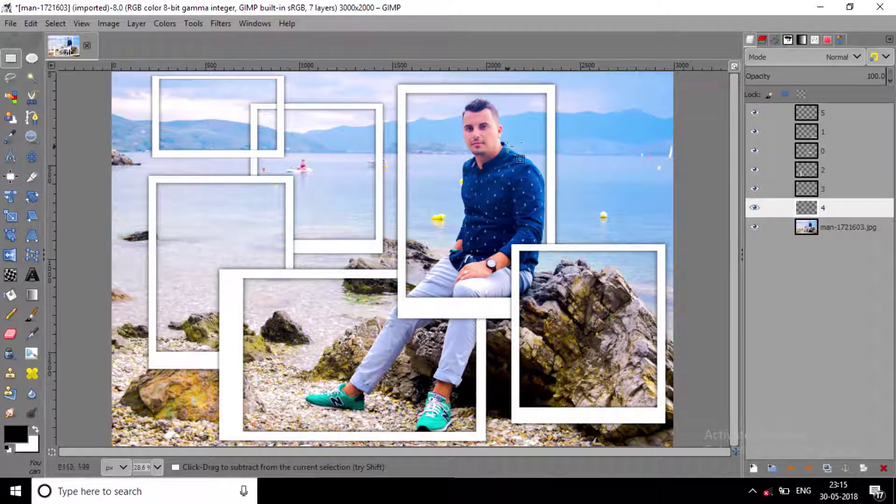
Lower frame layer 5 to directly beneath layer 4, erase its corner inside frame 4, and clear the selection.
left_click_drag(804, 113, 811, 217)
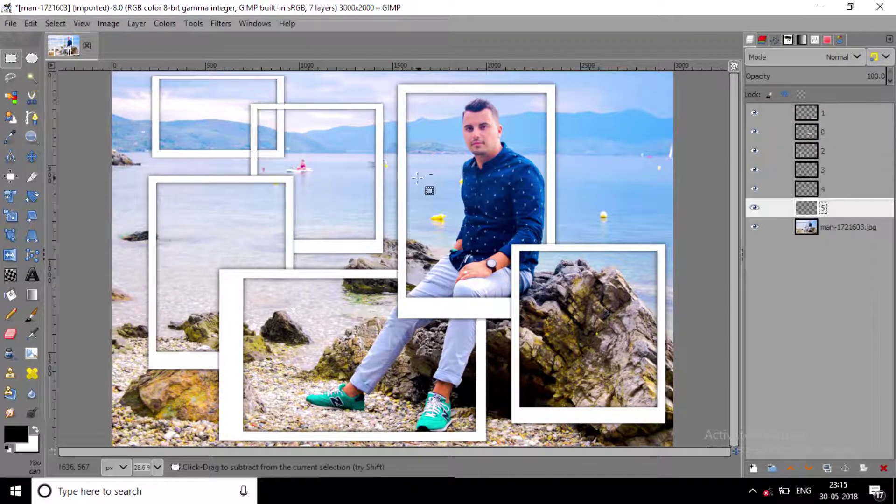
left_click_drag(253, 107, 308, 164)
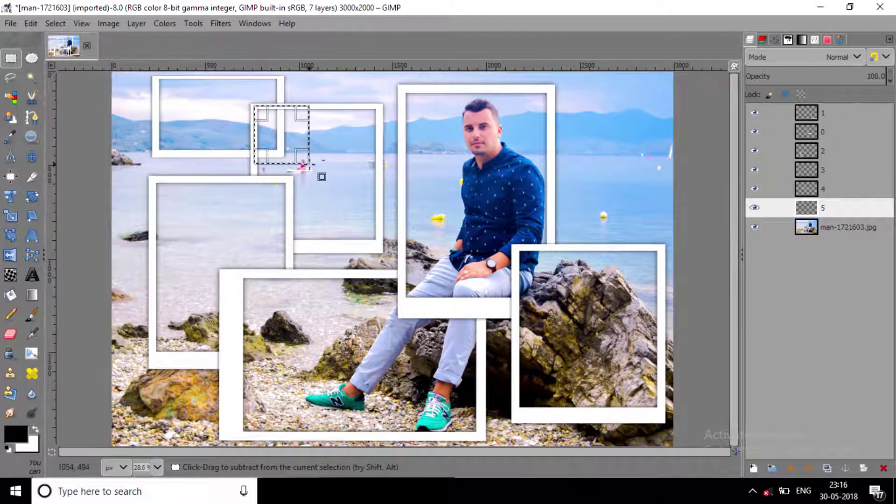
key("ctrl+shift+a")
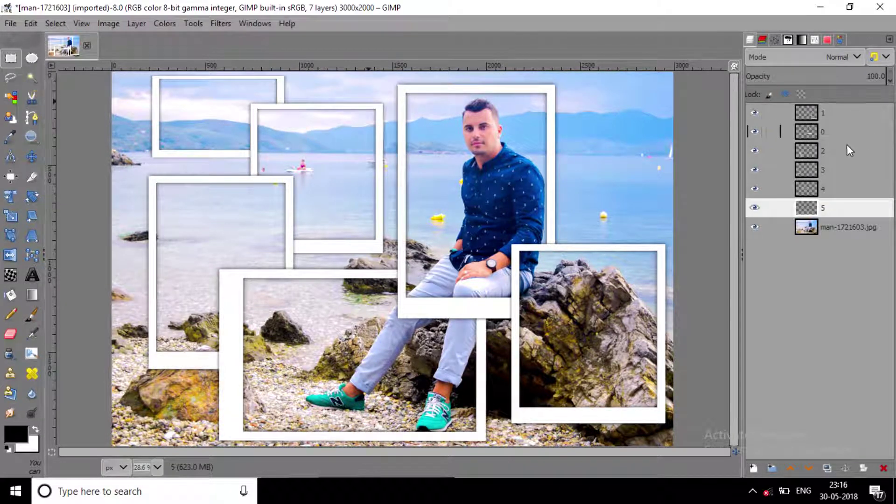
Merge frame layers 1, 0, 2, 3 and 4 down one after another into frame layer 5.
left_click(841, 117)
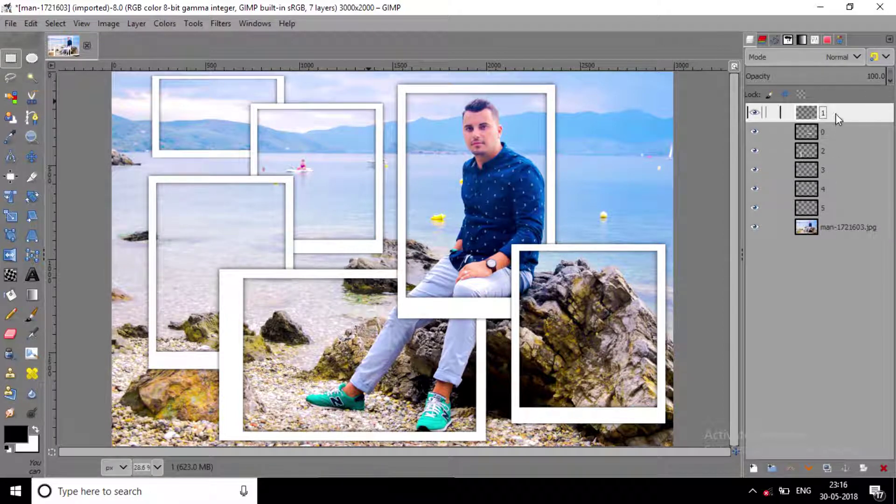
right_click(836, 114)
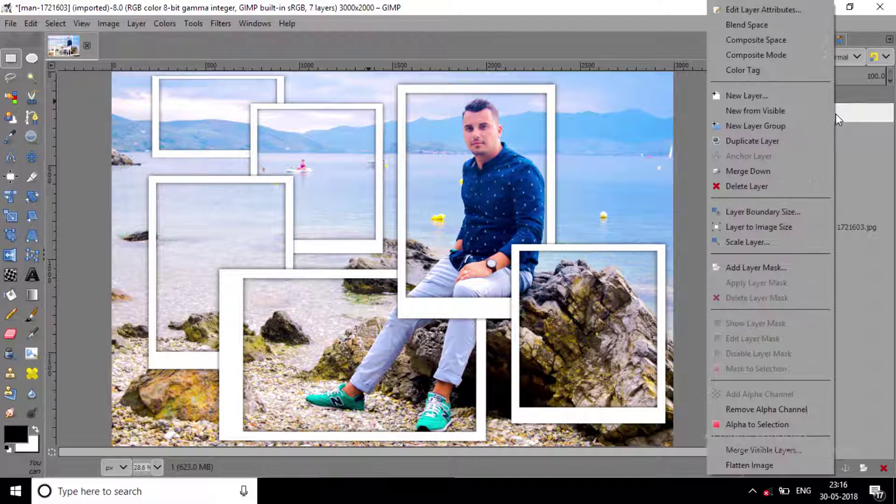
left_click(770, 171)
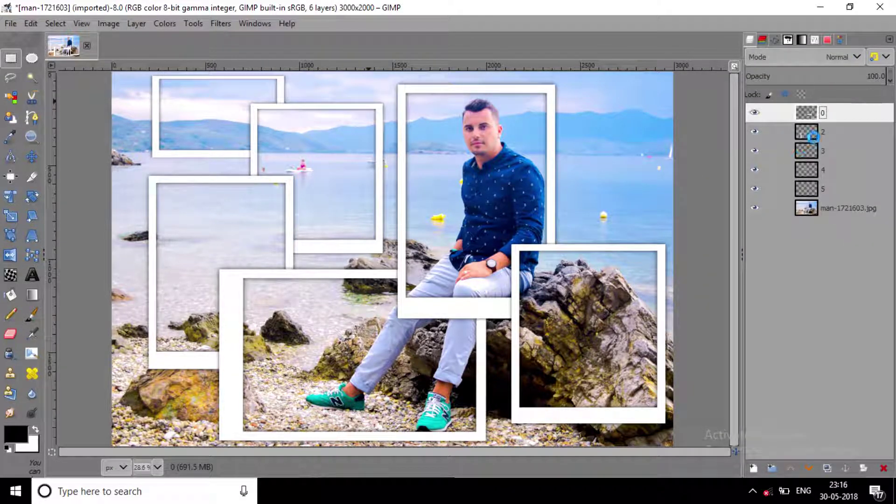
right_click(826, 116)
left_click(777, 172)
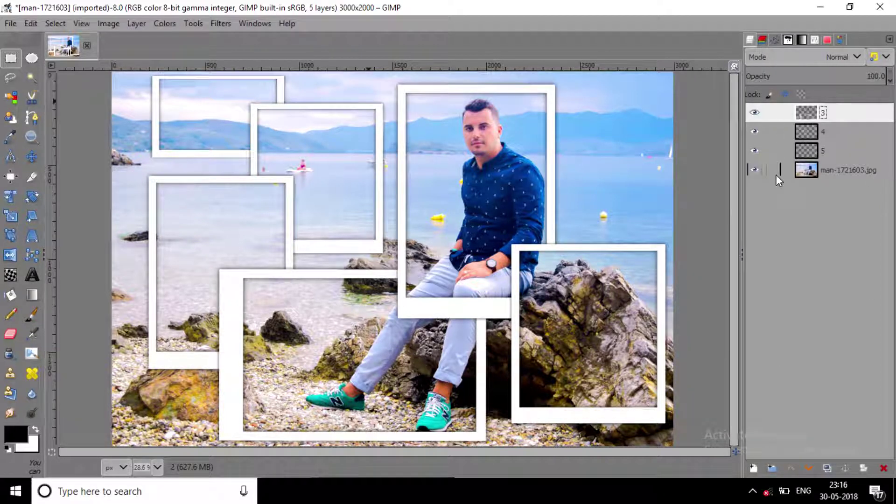
right_click(816, 118)
left_click(737, 171)
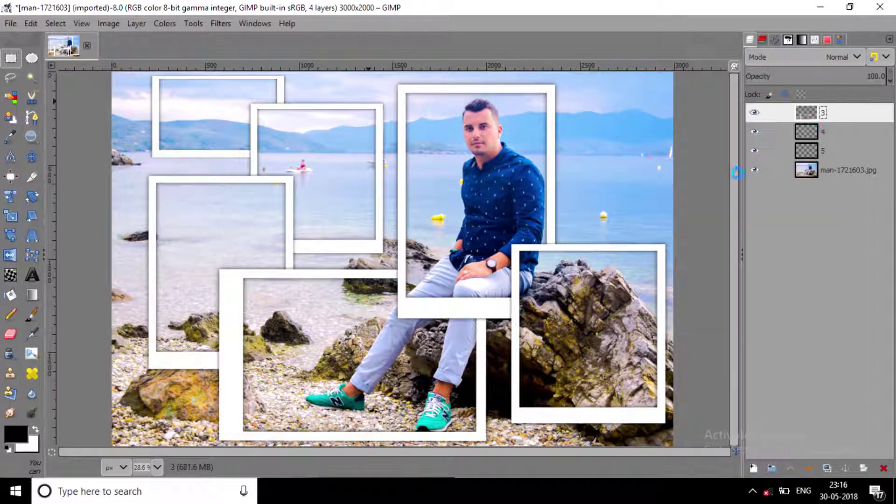
right_click(829, 116)
left_click(765, 171)
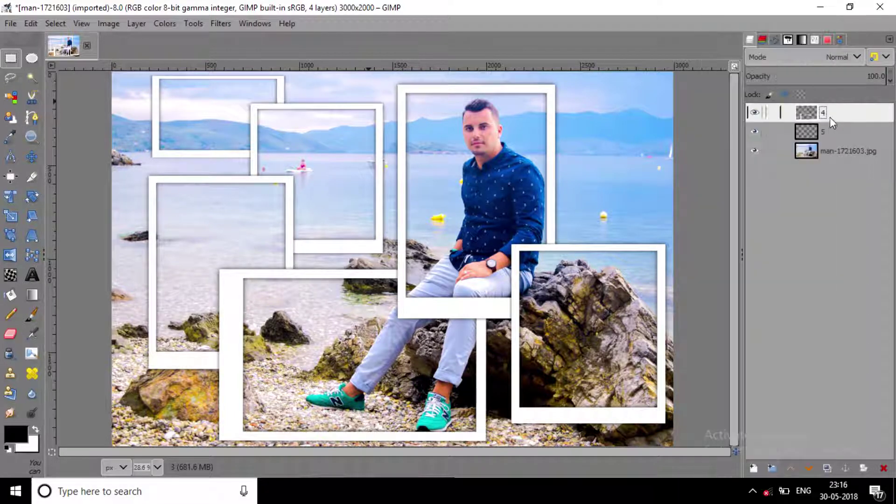
right_click(829, 117)
left_click(759, 170)
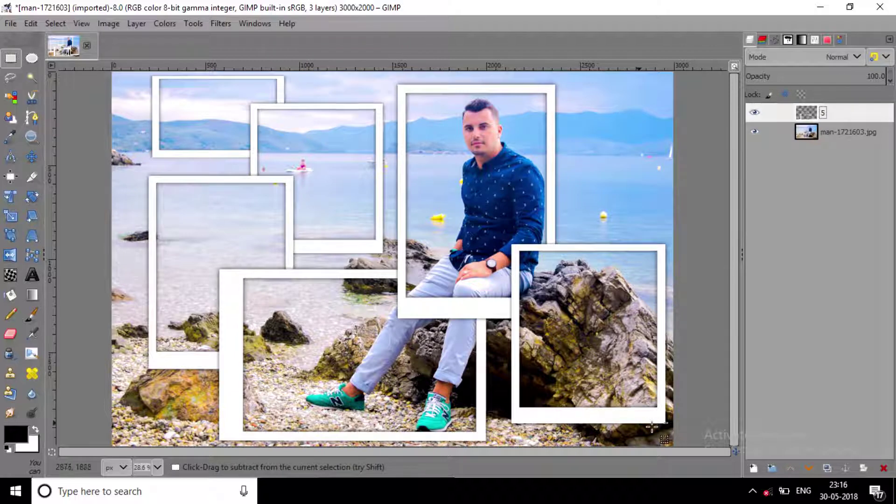
Create a transparent 3000 × 2000 px layer named BG and send it to the bottom of the layer stack.
left_click(753, 469)
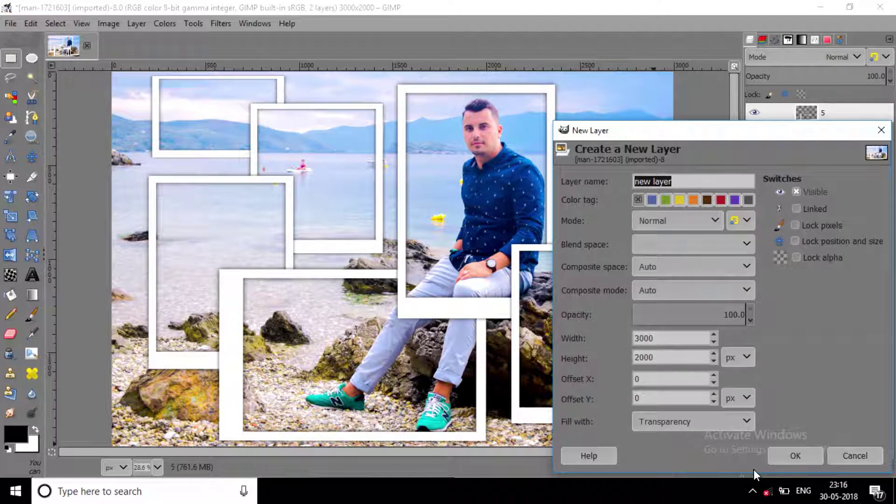
type("BG")
key("Return")
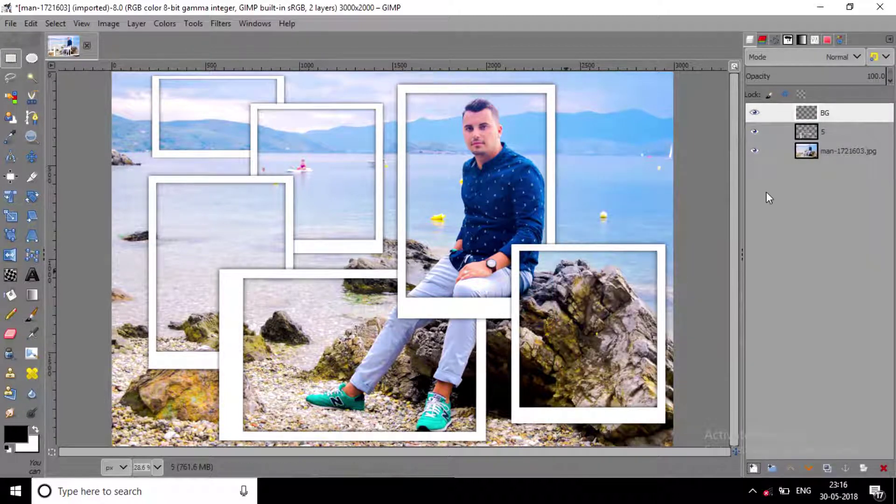
left_click(801, 468, "shift")
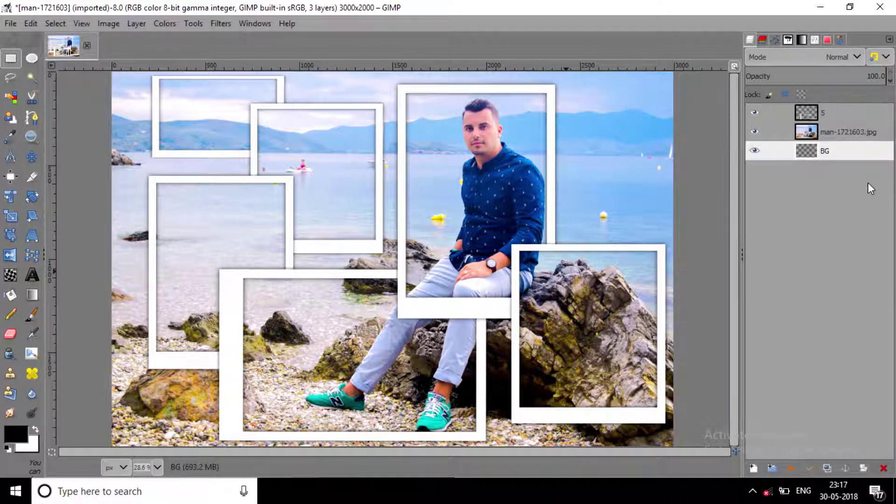
Add a white (full opacity) layer mask to the man-1721603.jpg photo layer.
left_click(824, 135)
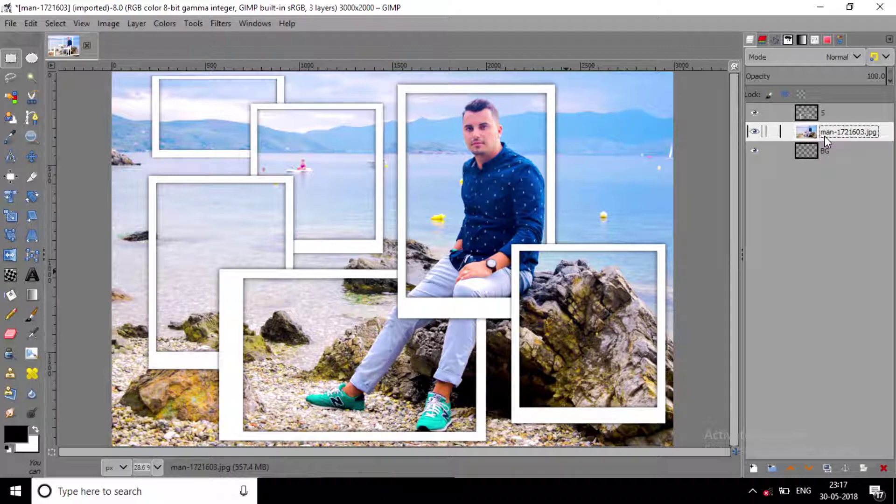
right_click(825, 136)
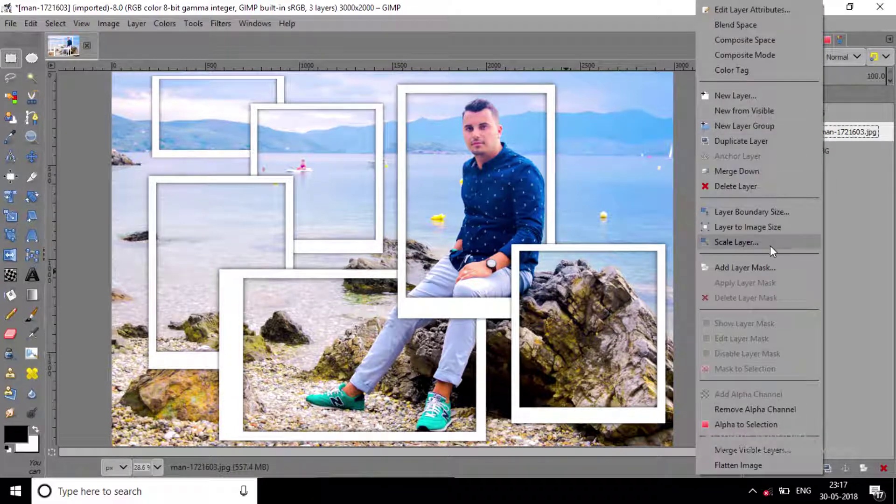
left_click(766, 266)
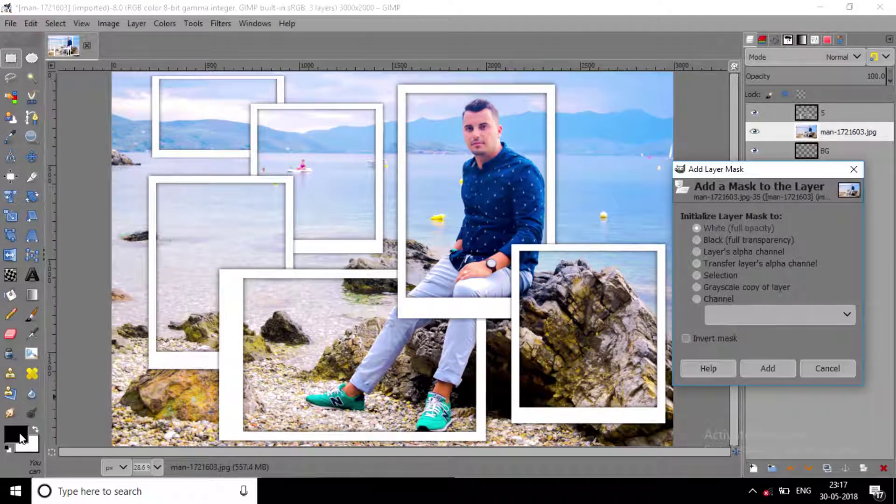
left_click(759, 376)
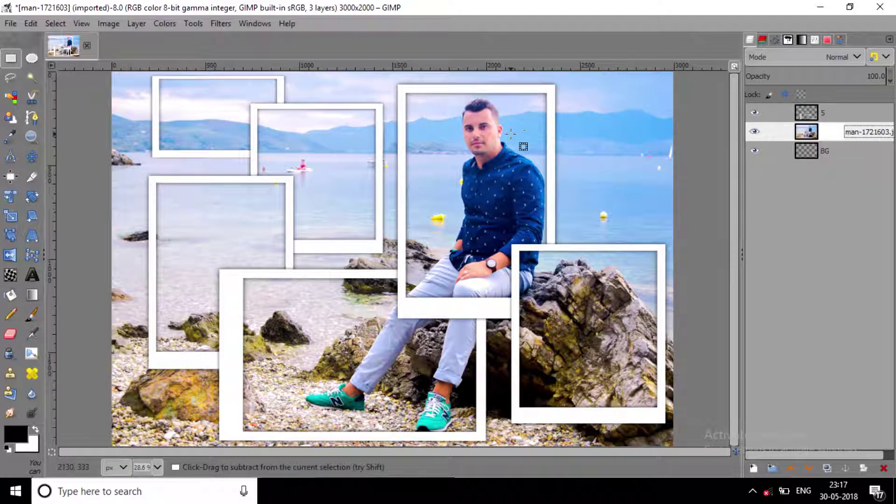
Fuzzy-select the empty area outside the frames on layer 5 and grow the selection by 13 px.
left_click(842, 115)
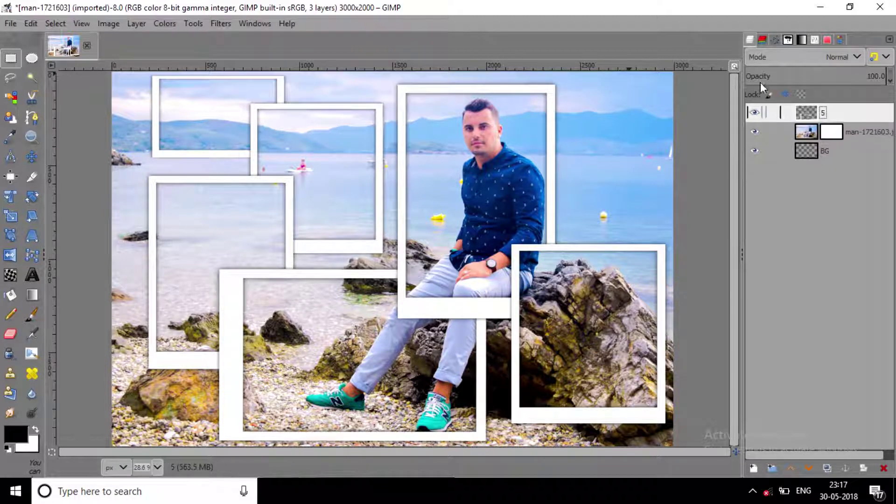
left_click(31, 77)
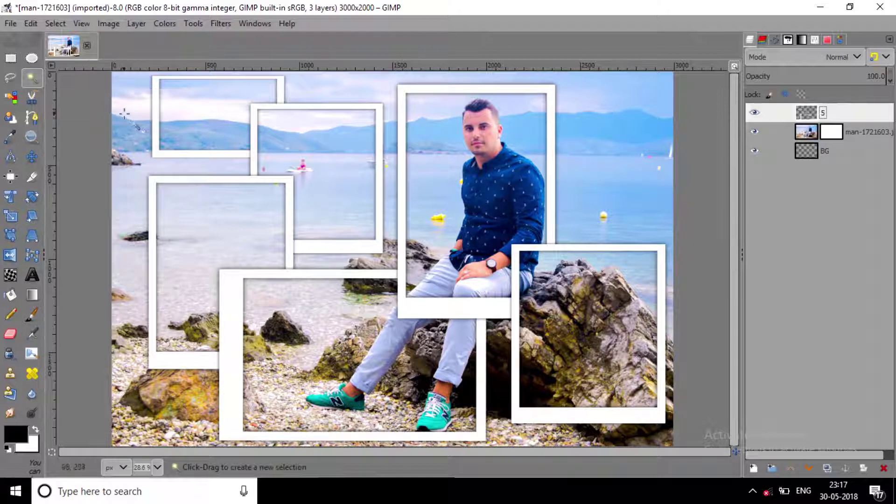
left_click(125, 113)
right_click(366, 164)
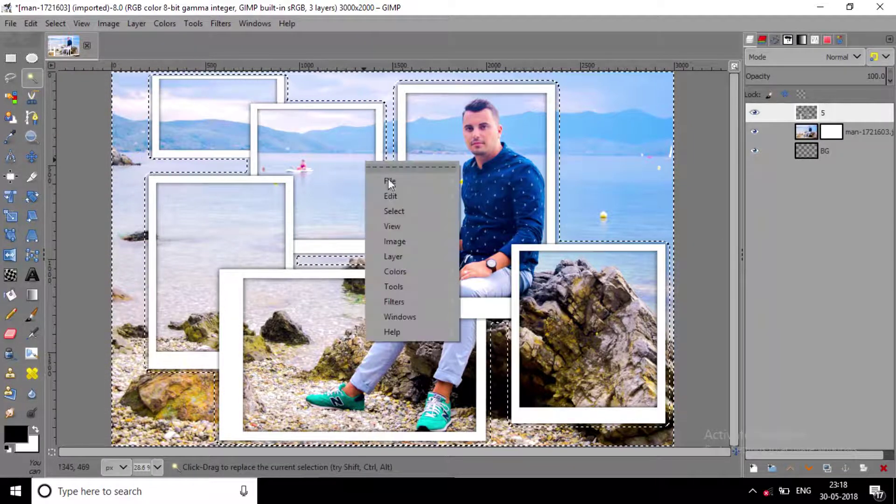
mouse_move(400, 212)
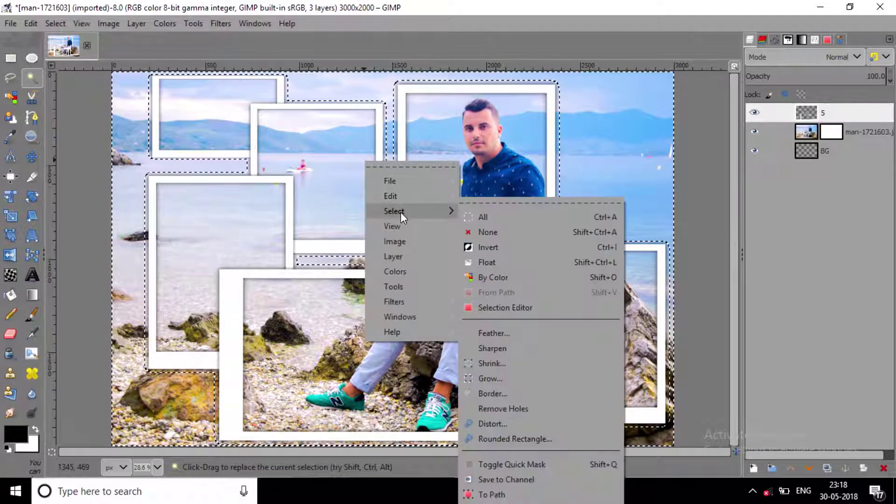
left_click(503, 379)
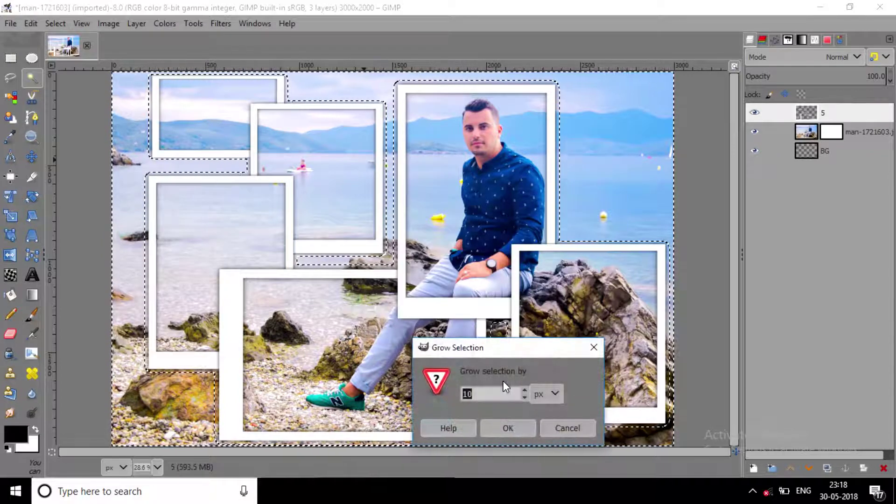
type("13")
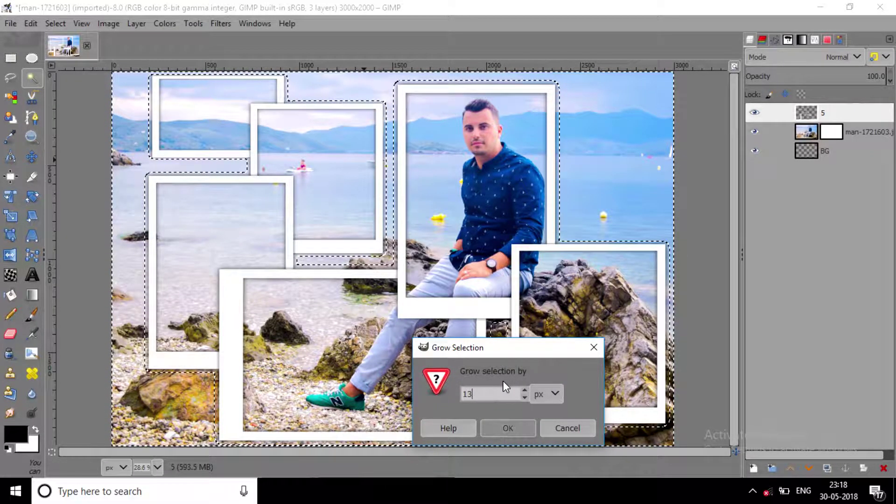
key("Return")
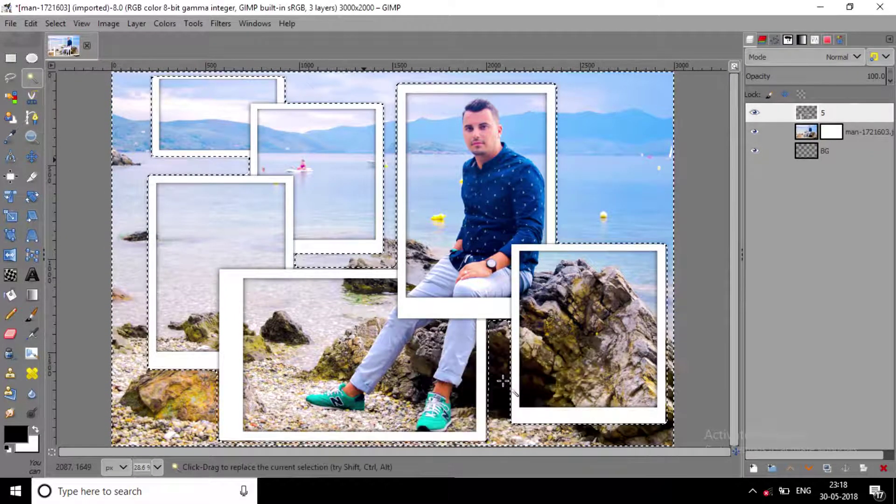
Grow the selection around the frames by a further 15 px.
right_click(439, 185)
mouse_move(482, 238)
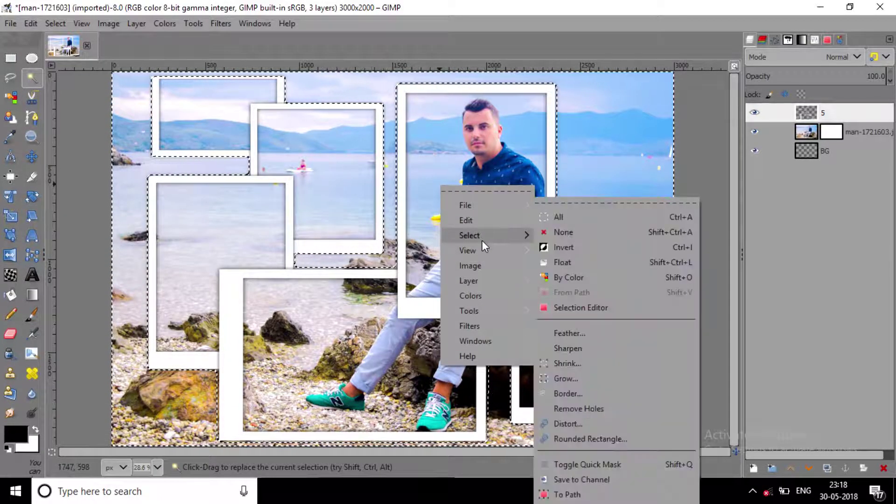
left_click(569, 379)
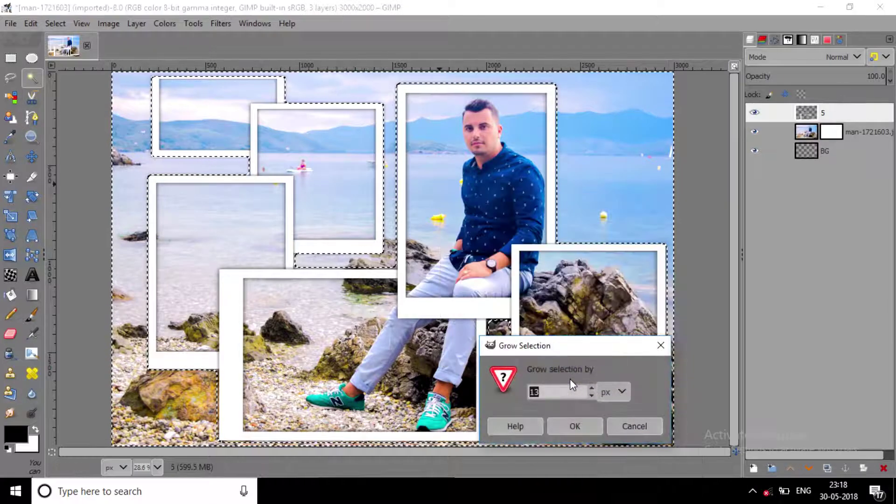
type("15")
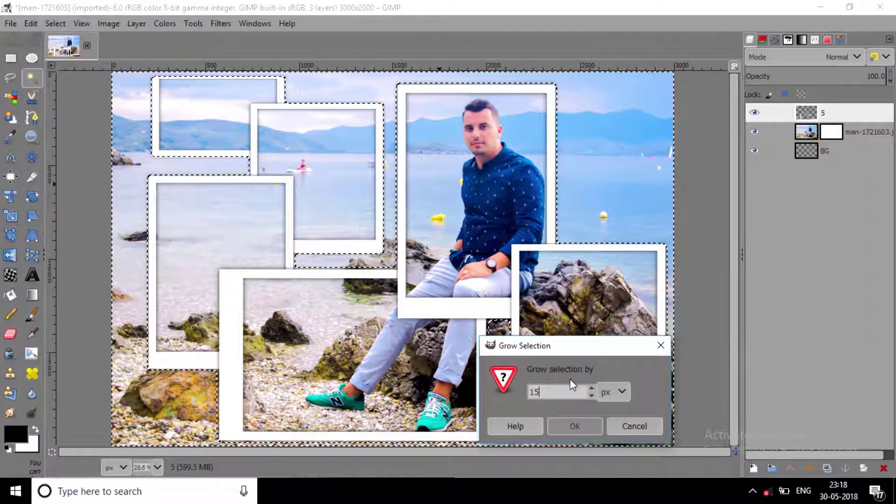
key("Return")
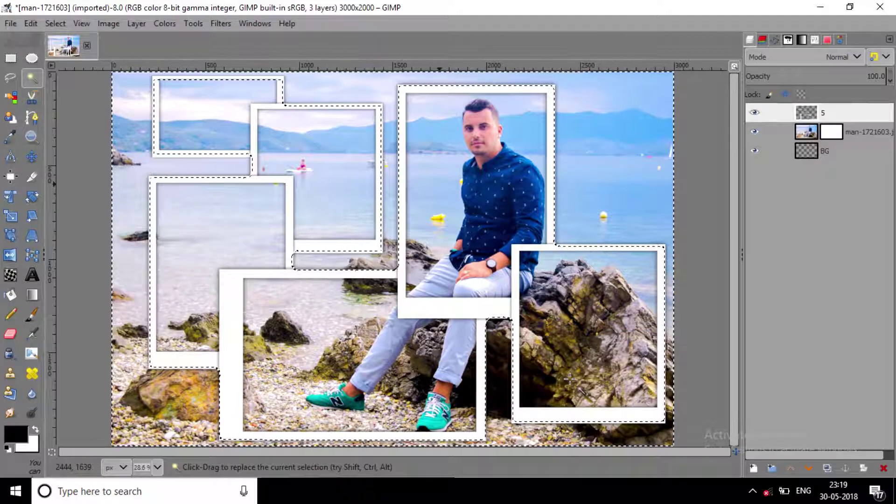
Grow the selection around the frames by another 17 px.
right_click(442, 243)
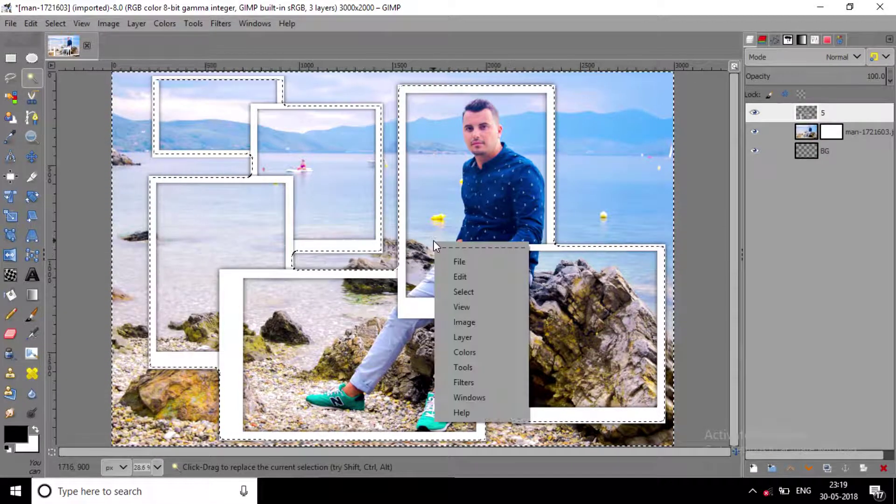
mouse_move(473, 295)
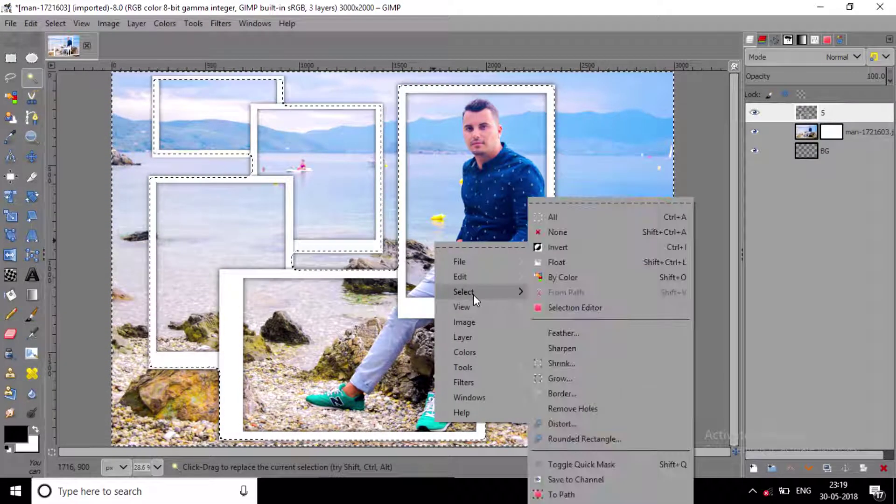
left_click(612, 383)
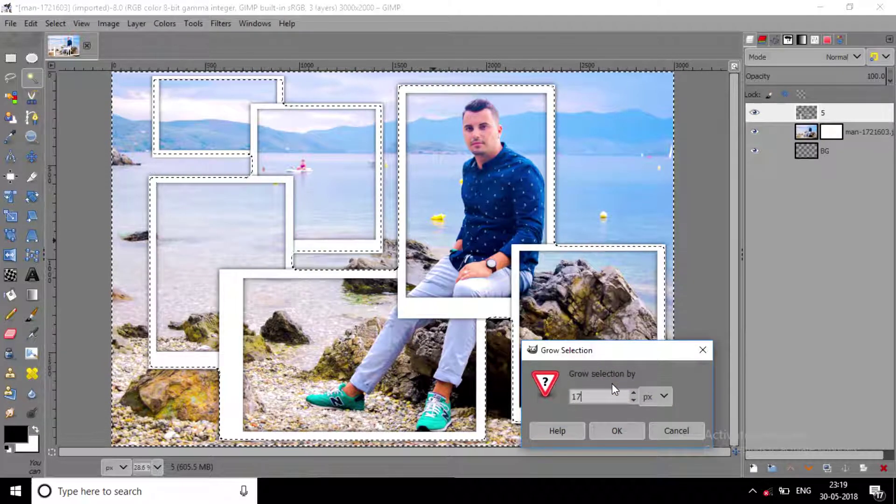
key("Return")
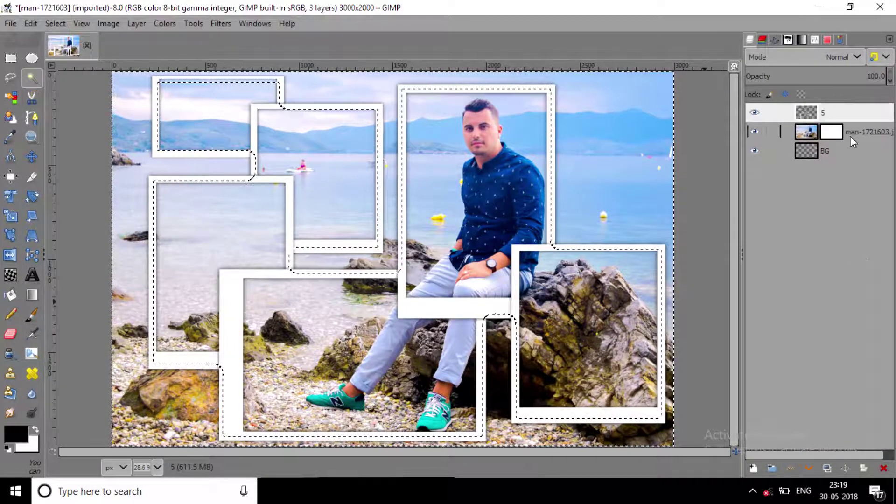
Fill the selected area of the man-1721603.jpg layer mask with black and clear the selection.
left_click(836, 135)
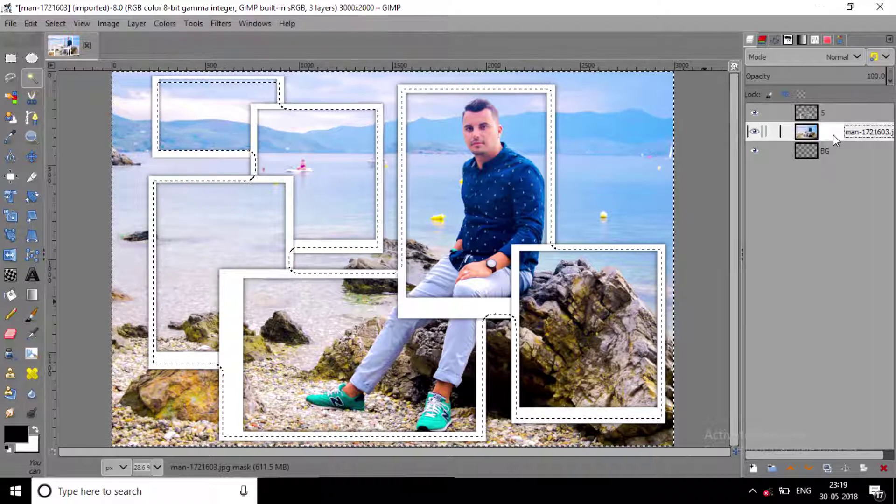
key("ctrl+comma")
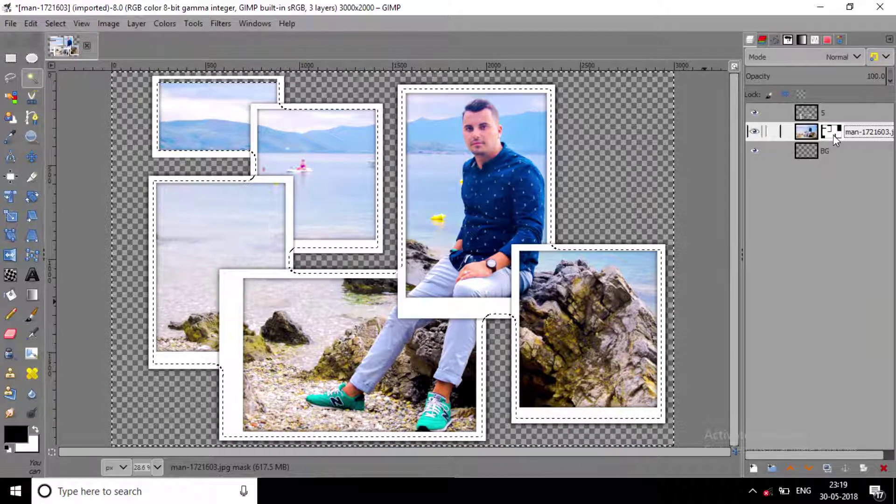
key("shift+ctrl+a")
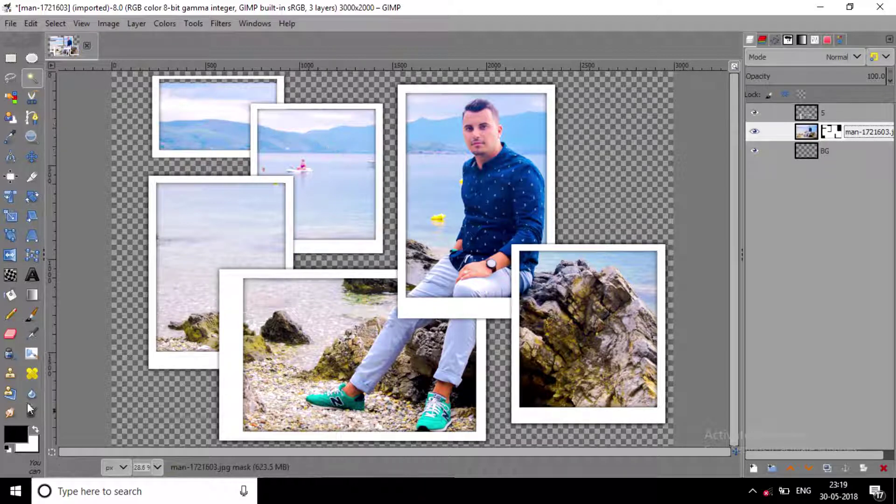
Paint white on the photo's mask along the upper-left frame's inner top edge with the Paintbrush, enlarging the brush to 45.
left_click(28, 318)
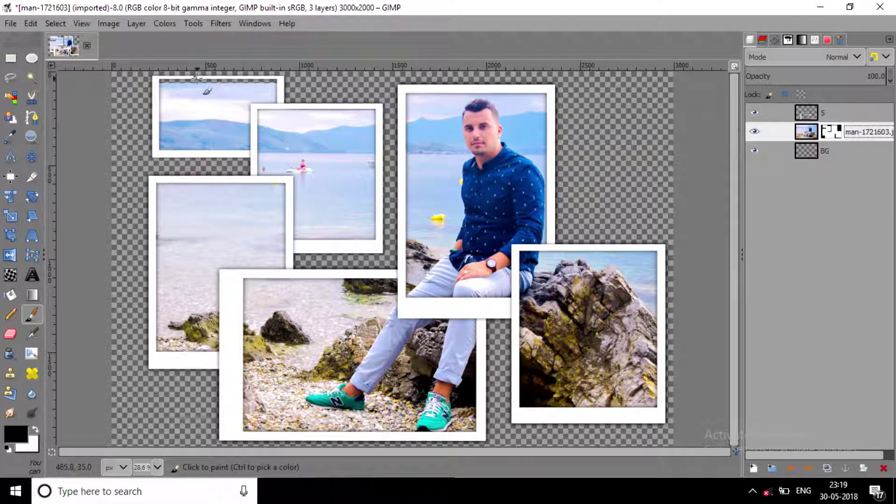
left_click(35, 430)
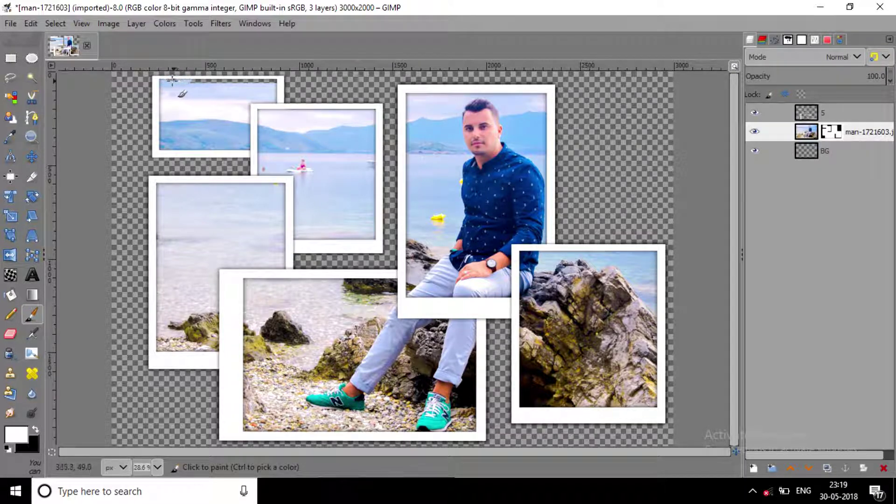
left_click_drag(182, 81, 198, 82)
key("bracketright")
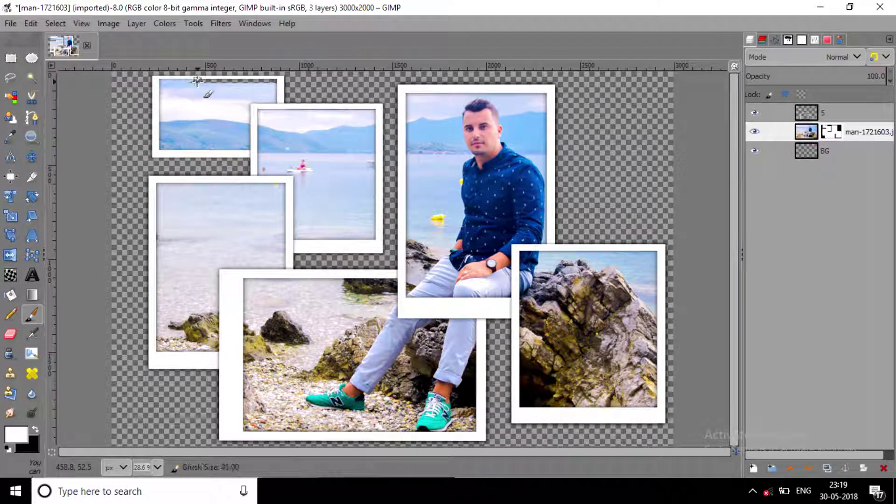
key("bracketright")
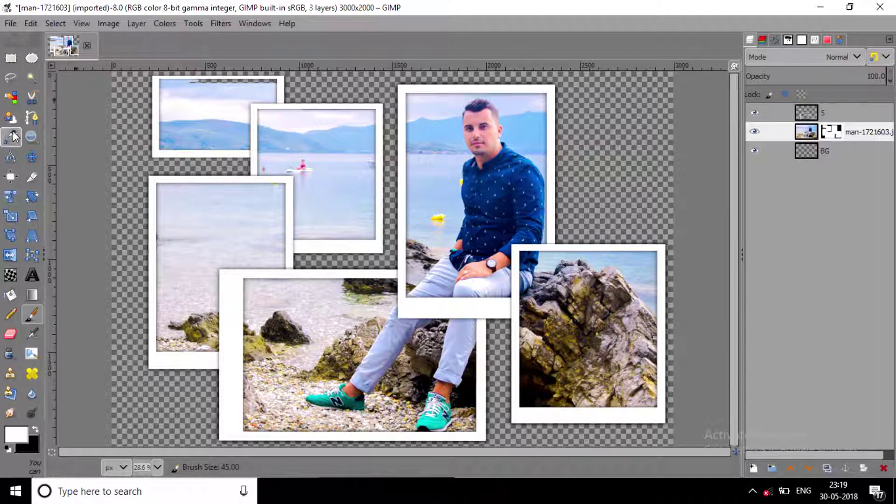
Paint the missing photo strip back in along the upper-left frame's inner top edge using the 2. Hardness 075 brush at size 104.26.
left_click(788, 39)
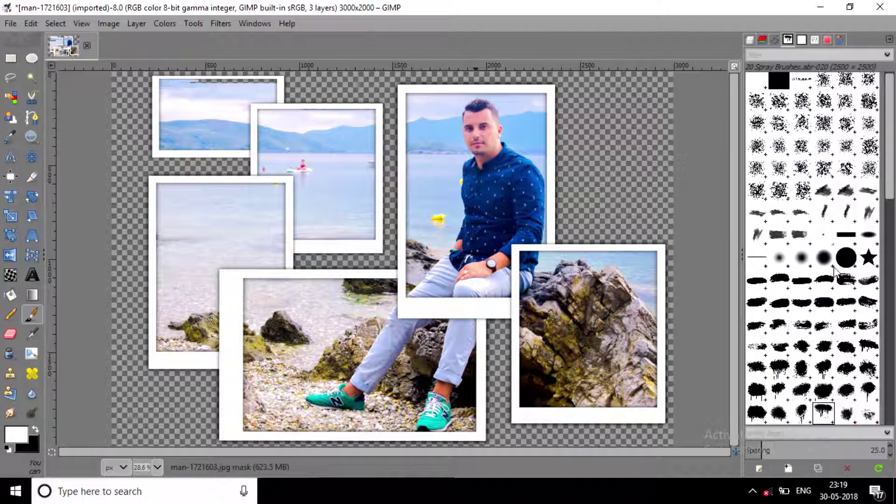
left_click(823, 257)
left_click(814, 40)
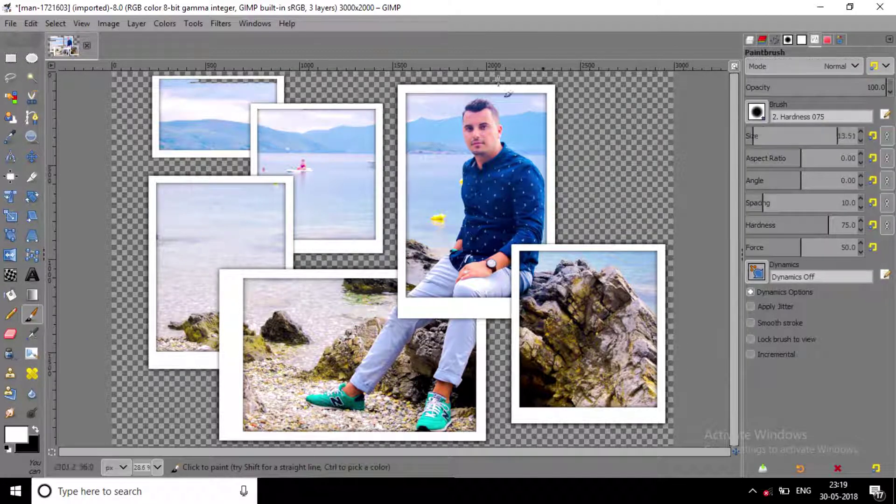
left_click(832, 132)
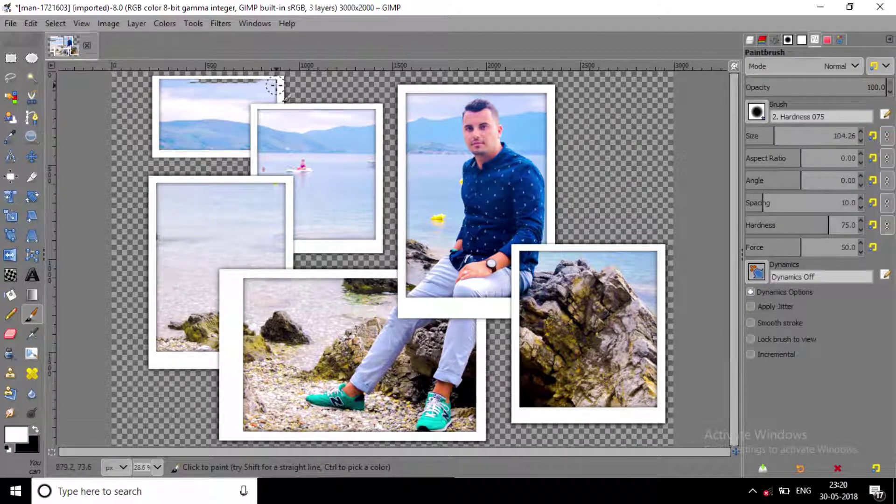
left_click_drag(275, 86, 170, 88)
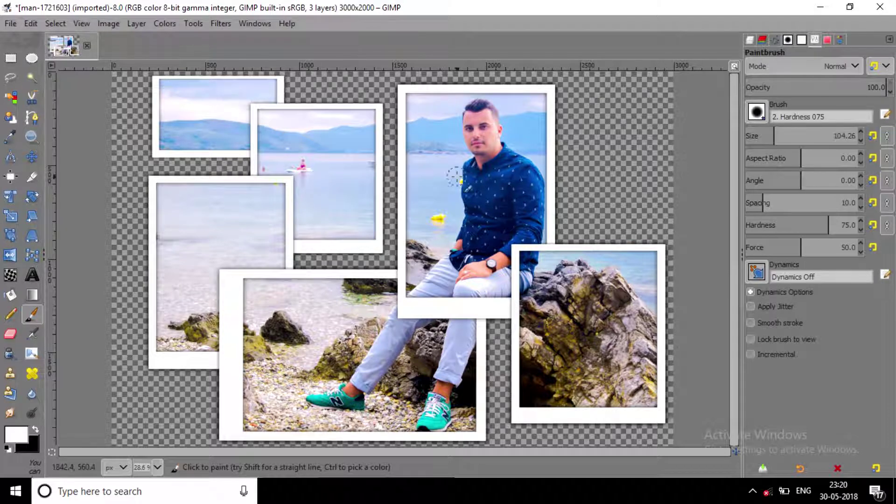
Fill the BG layer with grey 777777, sampled as the foreground colour from the area beside the image.
left_click(750, 39)
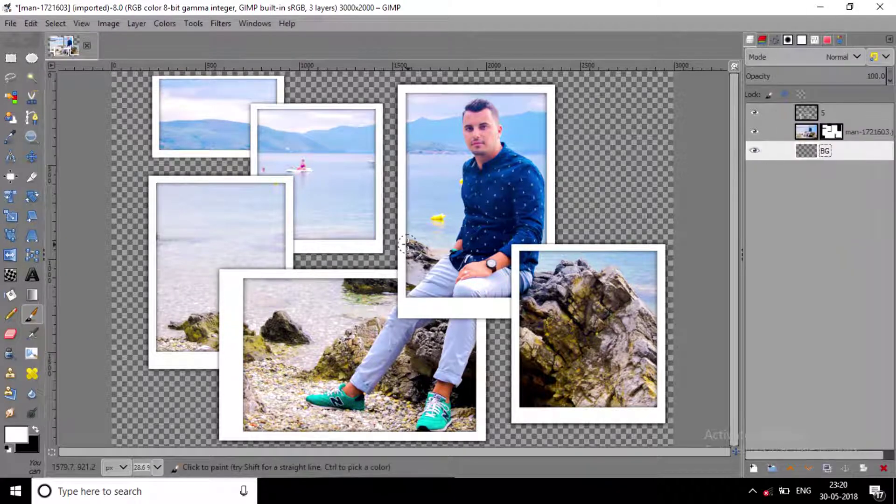
left_click(26, 433)
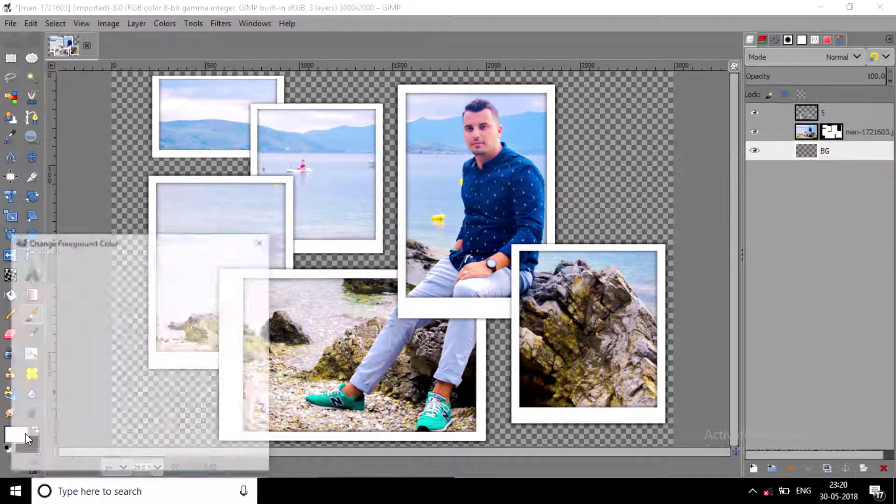
left_click(258, 242)
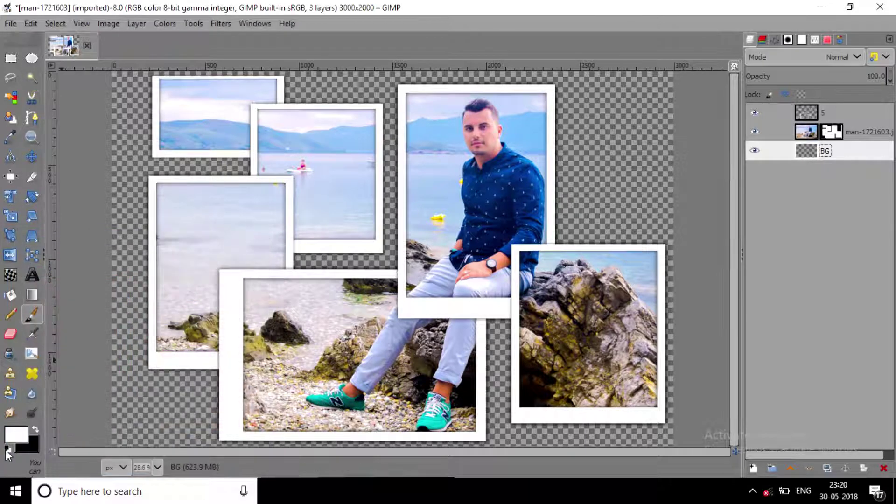
left_click(7, 448)
left_click(15, 434)
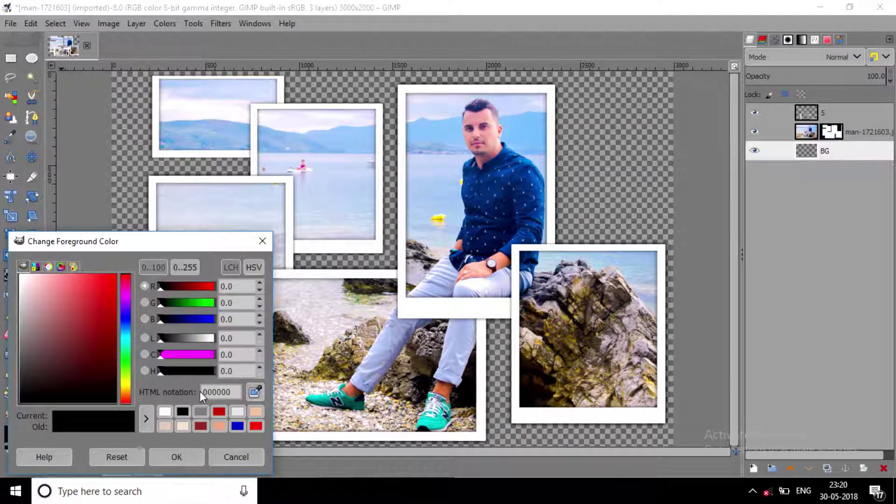
left_click(256, 392)
left_click(101, 202)
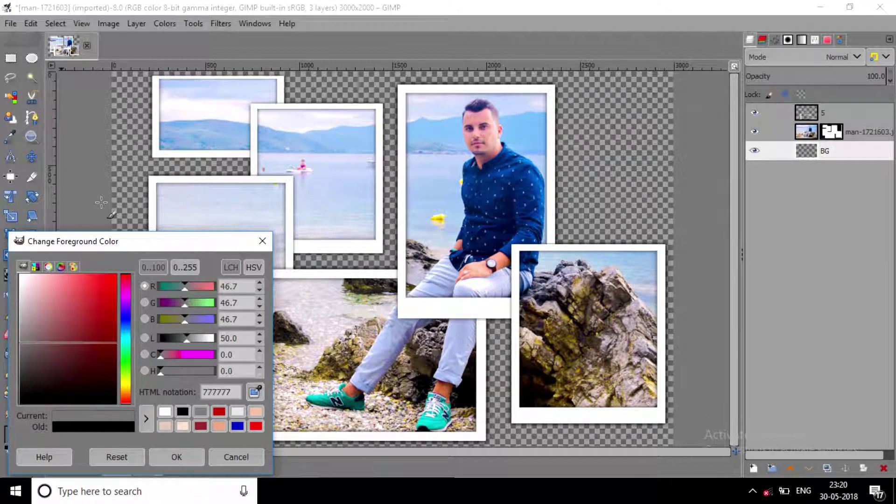
left_click(157, 453)
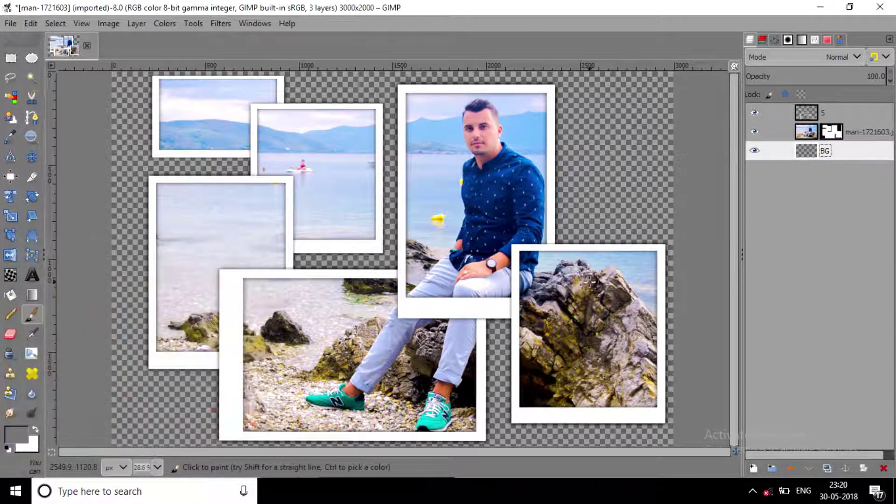
key("ctrl+comma")
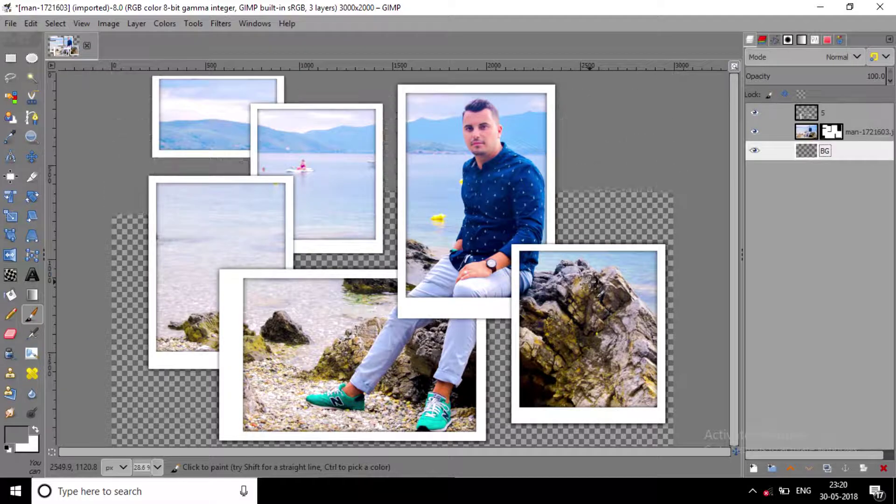